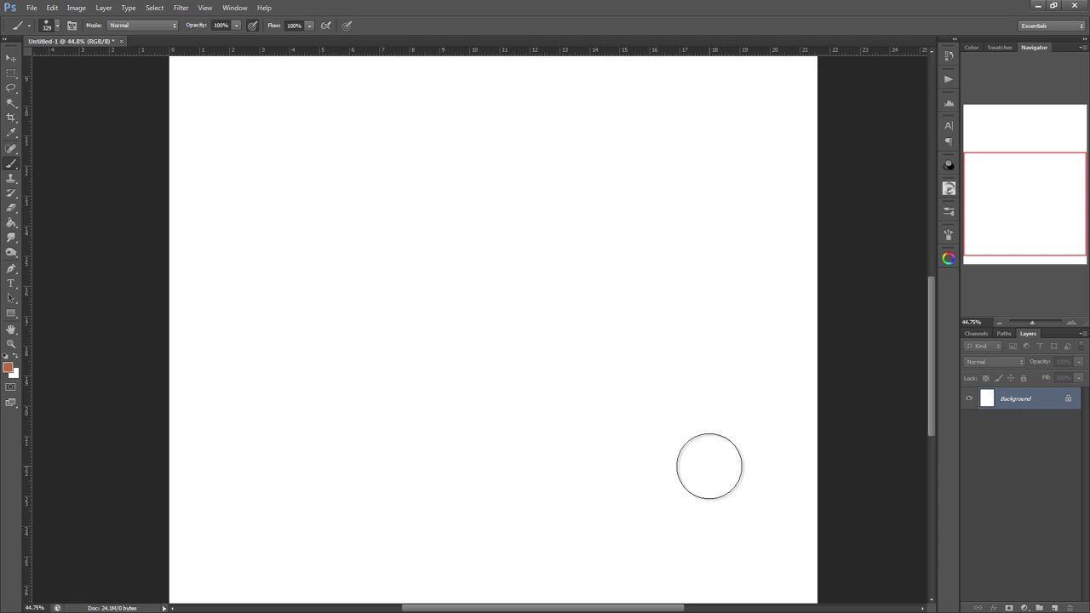
Add a new layer and make a tall rectangular marquee selection on the left half of the canvas
{"action": "key", "text": "m"}
{"action": "key", "text": "ctrl+z"}
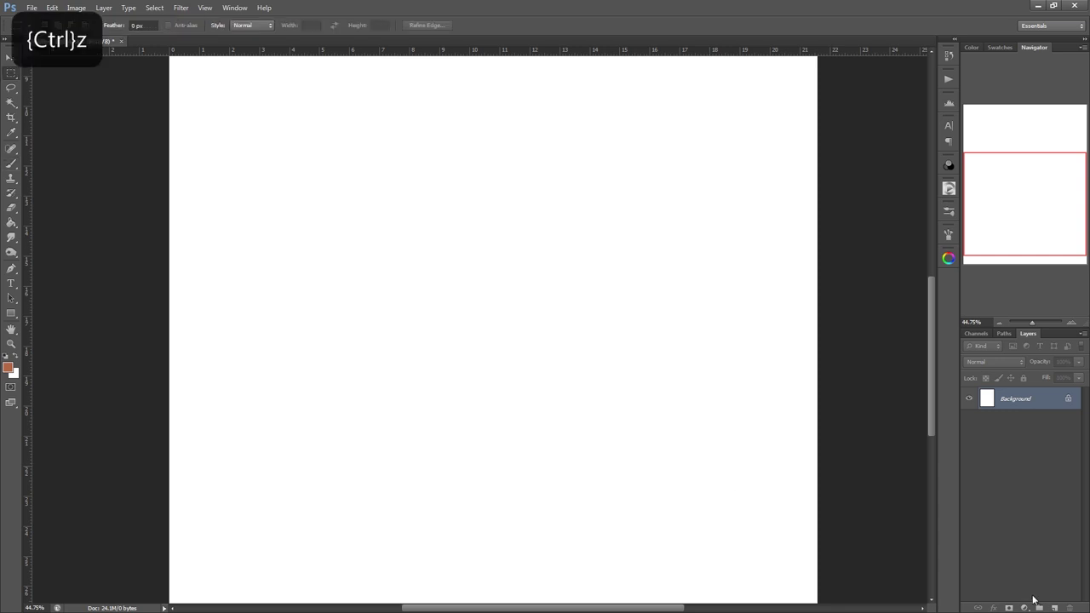
{"action": "left_click", "coordinate": [1053, 606]}
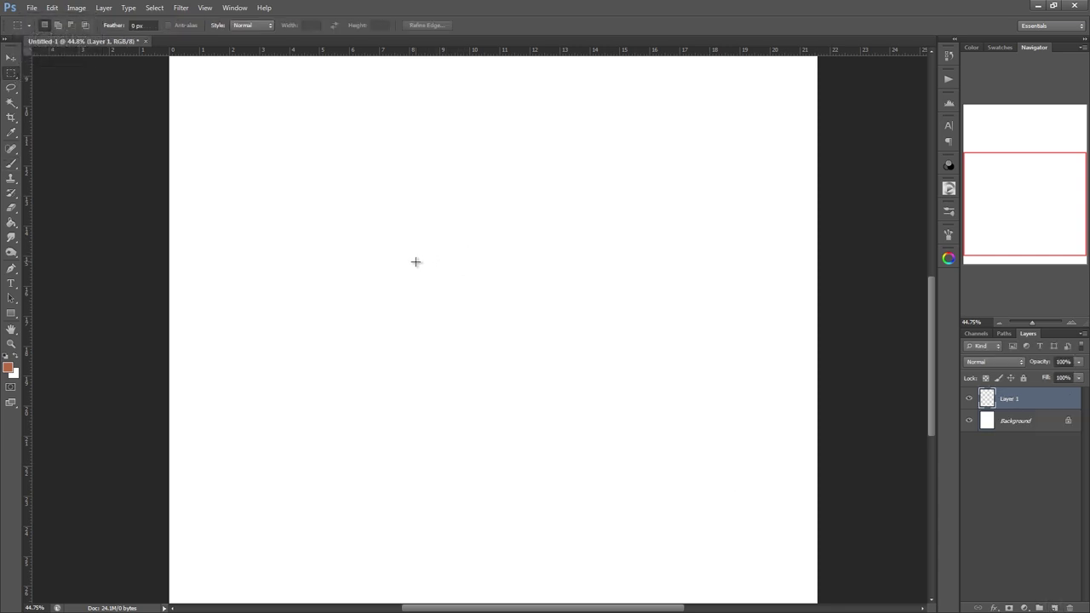
{"action": "left_click_drag", "start_coordinate": [275, 168], "coordinate": [461, 519]}
Set the foreground colour to light beige, efd5bc
{"action": "key", "text": "b"}
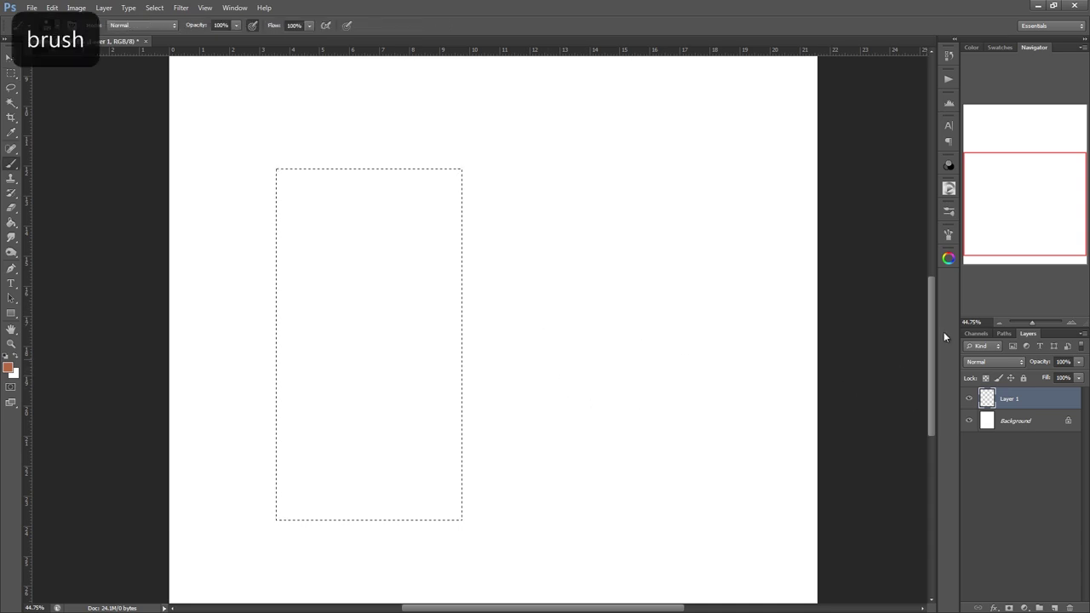
{"action": "left_click", "coordinate": [8, 367]}
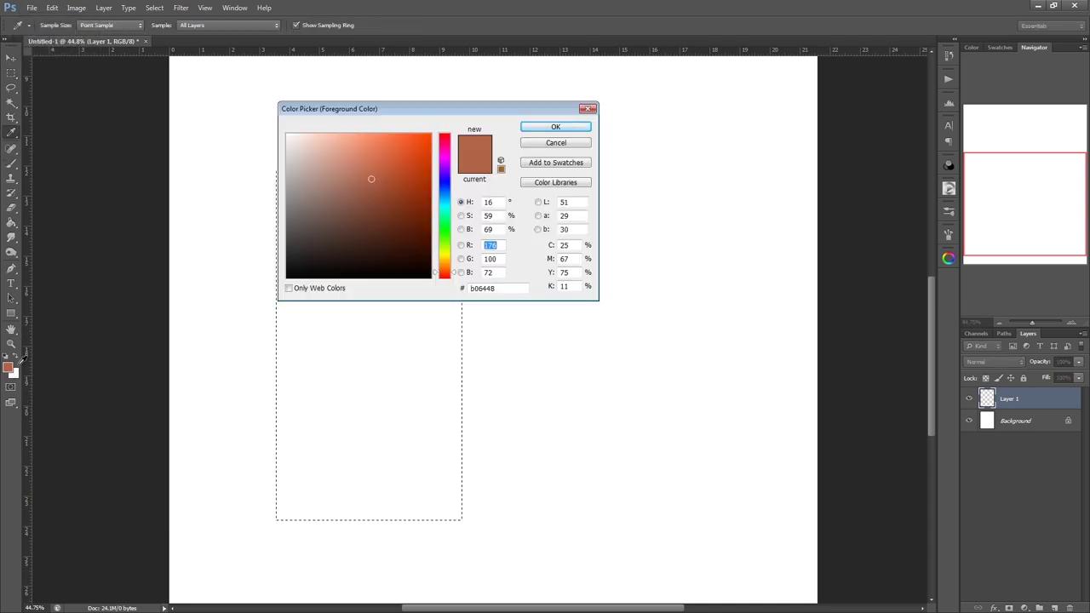
{"action": "left_click_drag", "start_coordinate": [446, 266], "coordinate": [447, 262]}
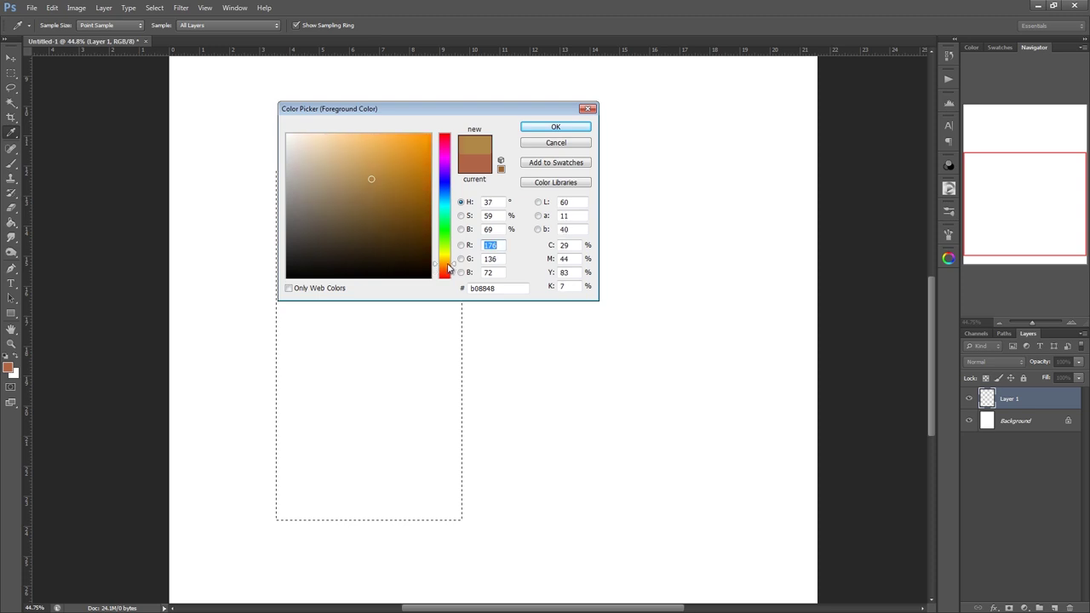
{"action": "left_click", "coordinate": [325, 147]}
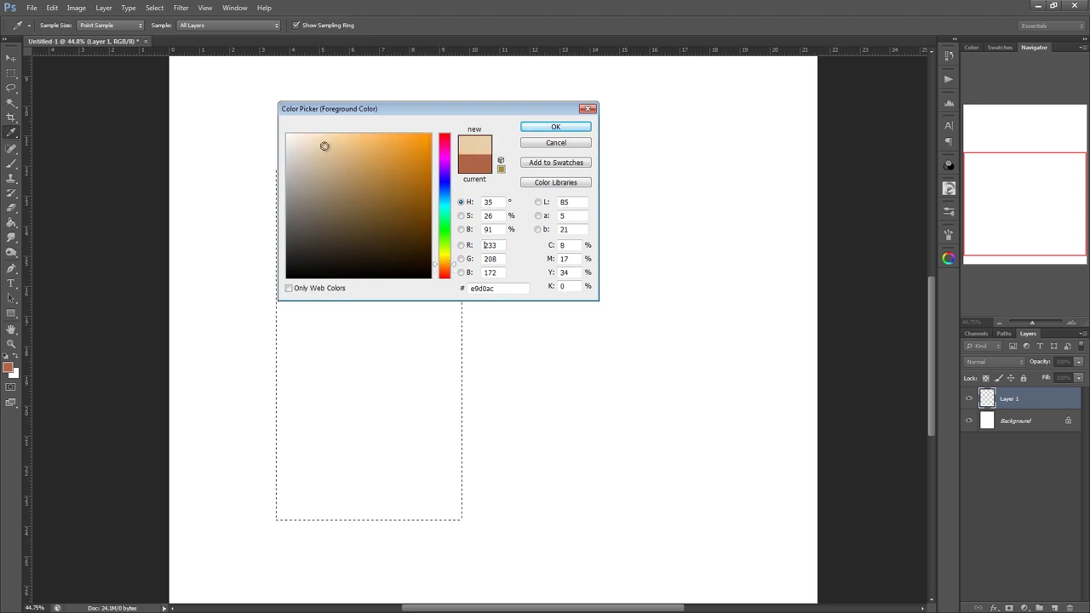
{"action": "left_click", "coordinate": [323, 147]}
{"action": "left_click", "coordinate": [450, 265]}
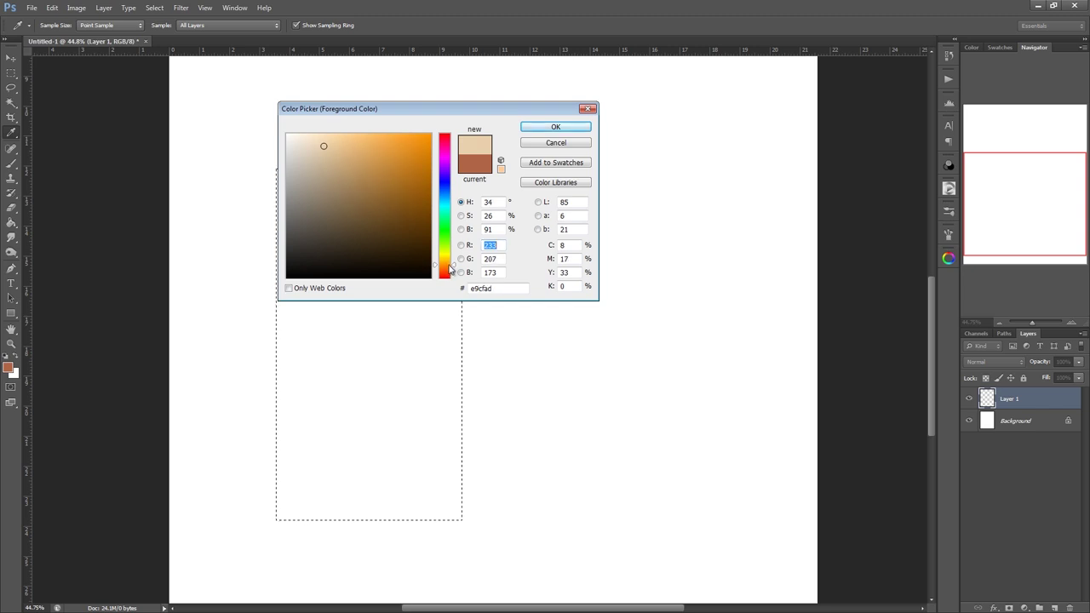
{"action": "left_click_drag", "start_coordinate": [449, 266], "coordinate": [451, 265]}
{"action": "left_click", "coordinate": [319, 142]}
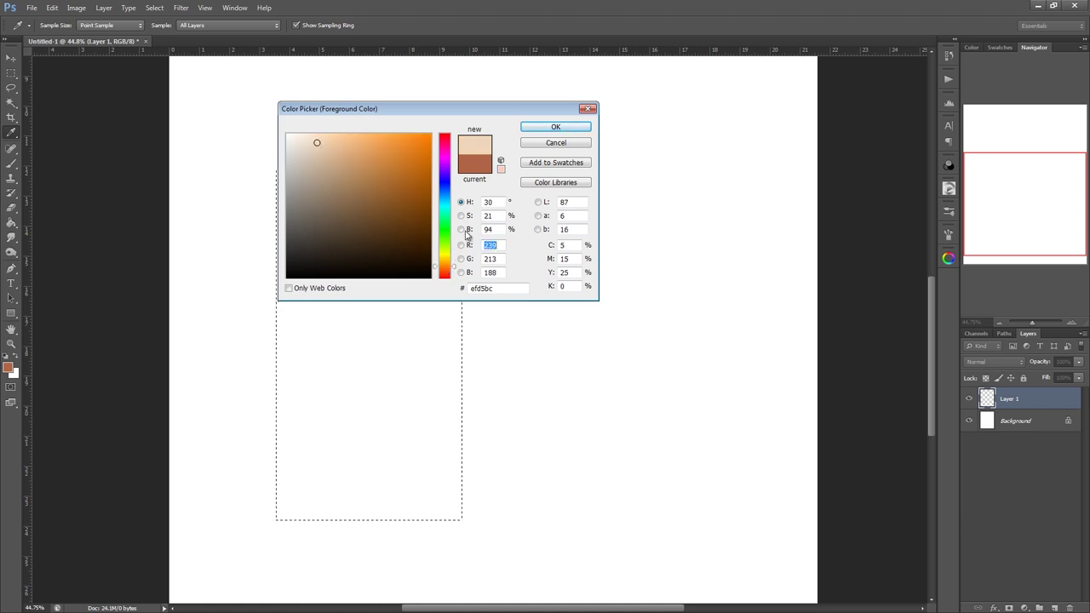
{"action": "left_click", "coordinate": [554, 126]}
Fill the rectangular selection with the beige colour using a soft round brush of 1114 px and 0% hardness
{"action": "key", "text": "b"}
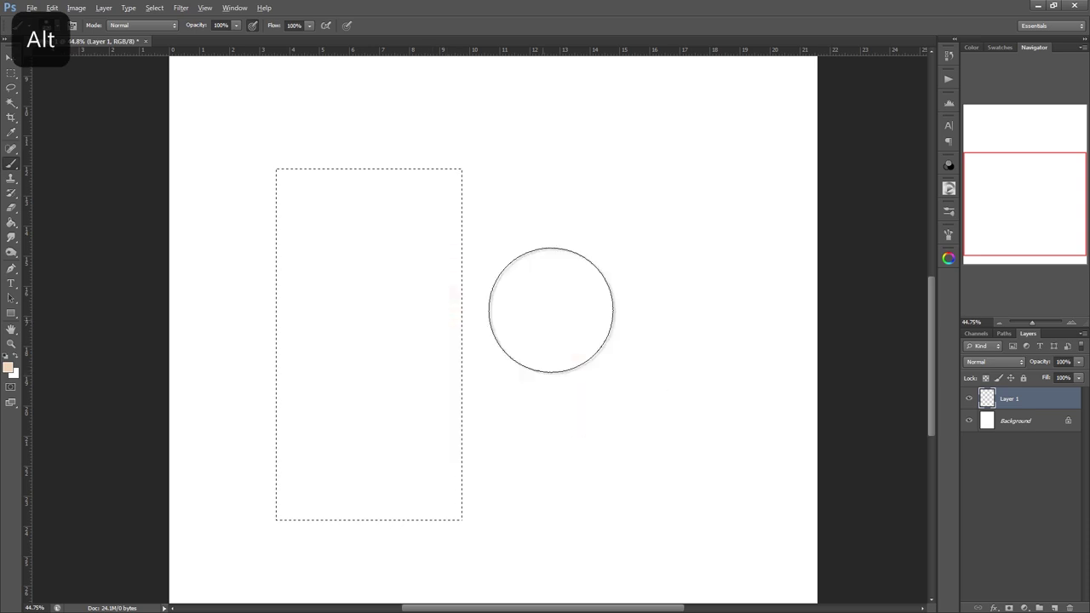
{"action": "right_click", "coordinate": [519, 329]}
{"action": "left_click", "coordinate": [542, 405]}
{"action": "left_click", "coordinate": [413, 285]}
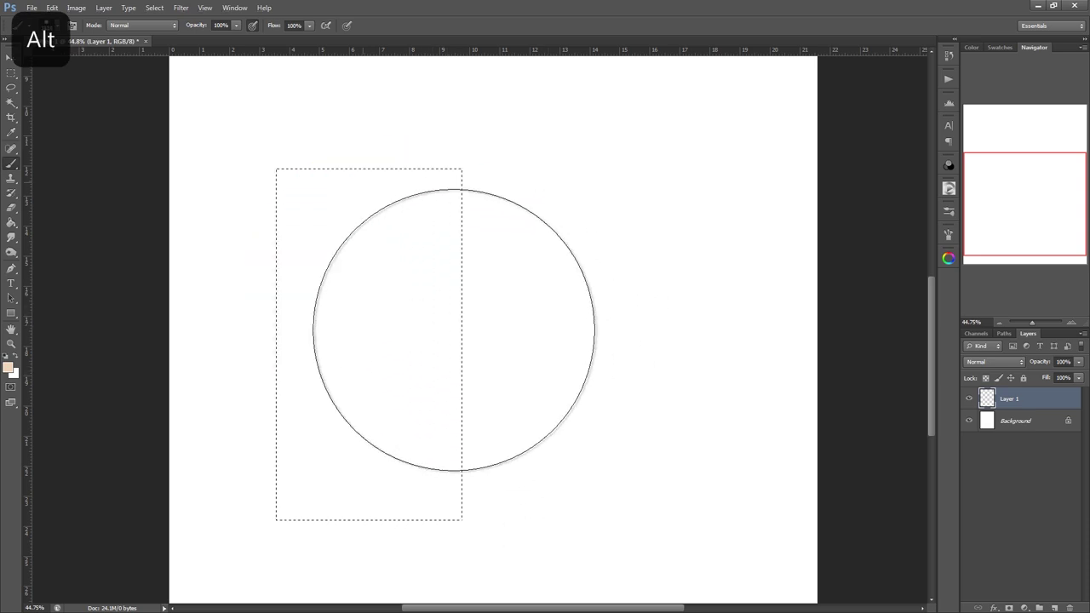
{"action": "left_click_drag", "start_coordinate": [455, 331], "coordinate": [545, 410]}
{"action": "left_click_drag", "start_coordinate": [367, 222], "coordinate": [354, 417]}
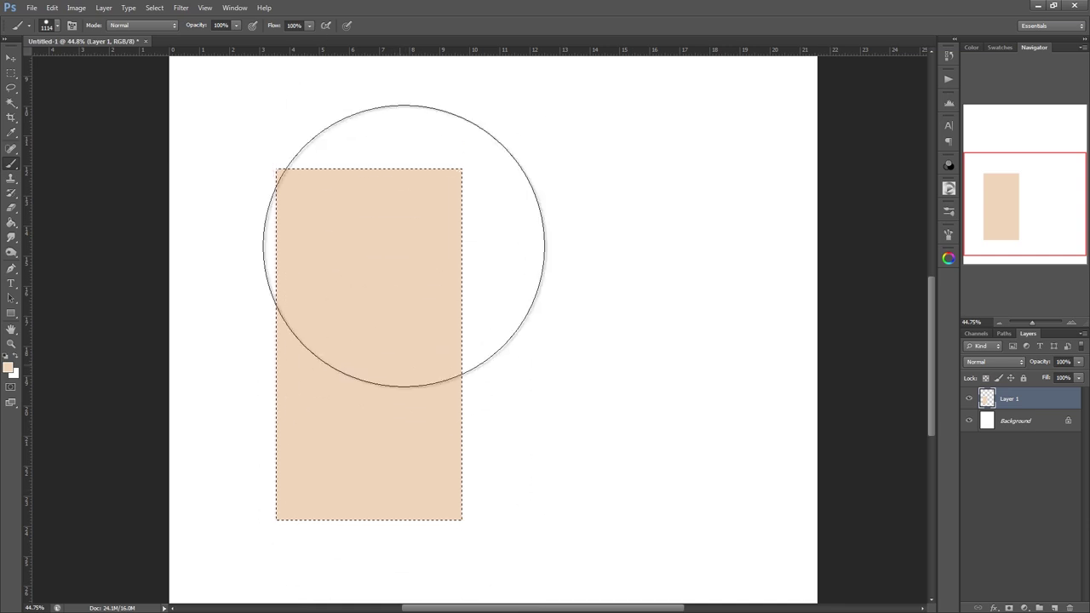
Set the foreground colour to black, 000000
{"action": "right_click", "coordinate": [619, 292]}
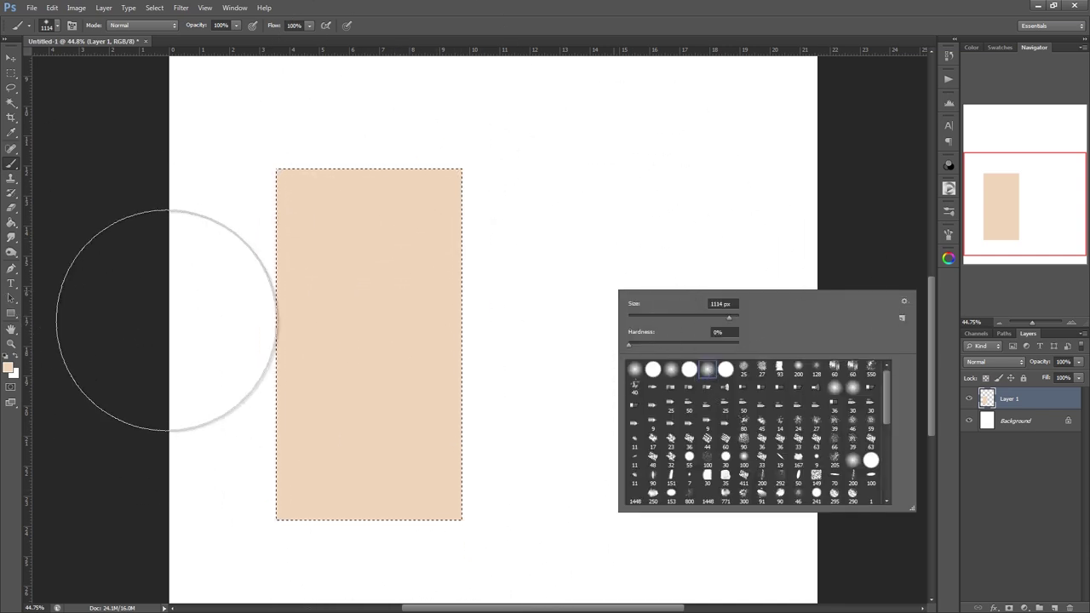
{"action": "left_click", "coordinate": [10, 369]}
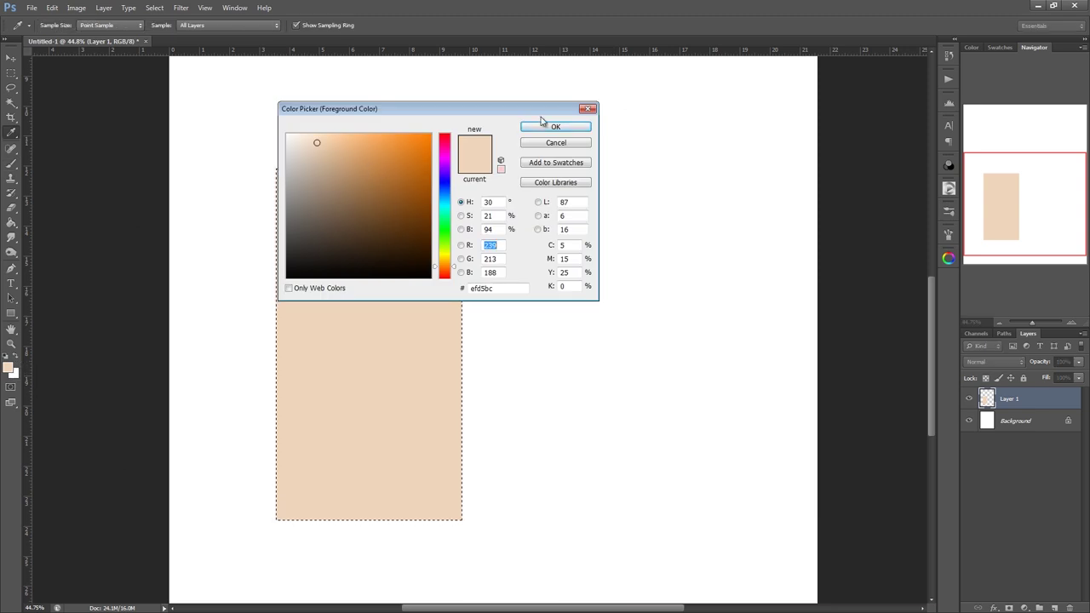
{"action": "left_click_drag", "start_coordinate": [421, 266], "coordinate": [467, 292]}
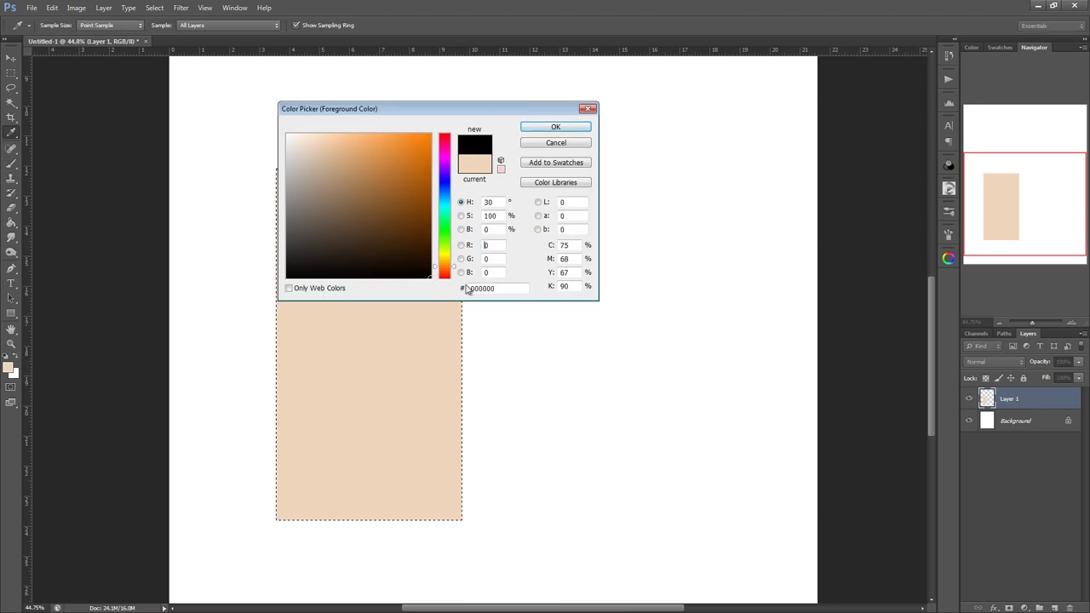
{"action": "left_click", "coordinate": [567, 127]}
Try shading the left side of the beige rectangle in black with a smaller soft brush, and undo the strokes
{"action": "key", "text": "bracketleft"}
{"action": "key", "text": "bracketleft"}
{"action": "key", "text": "bracketleft"}
{"action": "key", "text": "bracketleft"}
{"action": "key", "text": "bracketleft"}
{"action": "key", "text": "bracketleft"}
{"action": "key", "text": "bracketleft"}
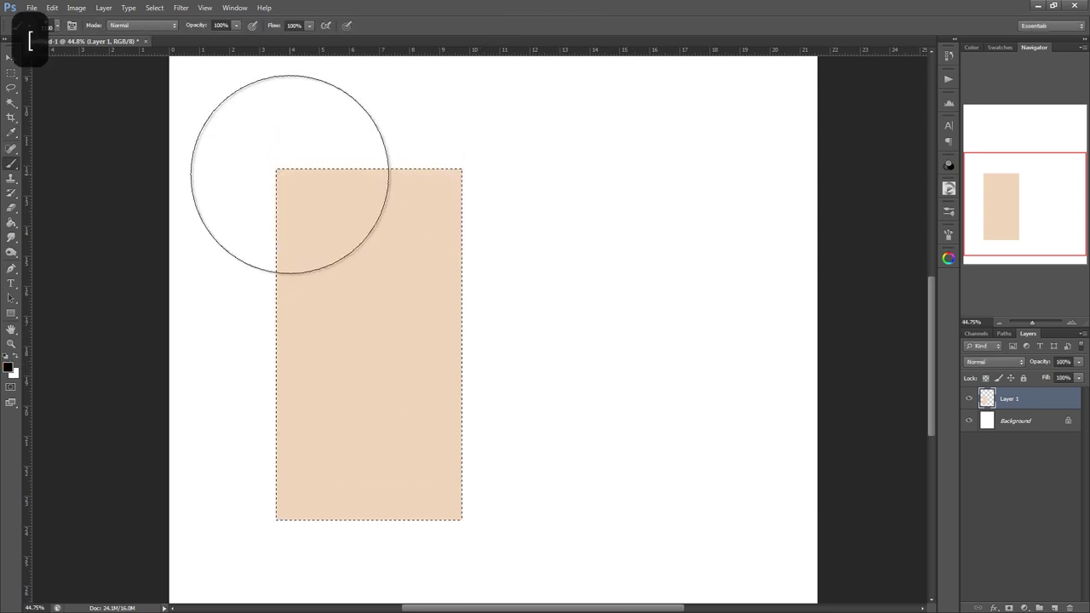
{"action": "mouse_move", "coordinate": [293, 152]}
{"action": "left_mouse_down"}
{"action": "mouse_move", "coordinate": [286, 418]}
{"action": "mouse_move", "coordinate": [305, 152]}
{"action": "mouse_move", "coordinate": [301, 499]}
{"action": "left_mouse_up"}
{"action": "key", "text": "bracketright"}
{"action": "key", "text": "bracketright"}
{"action": "key", "text": "ctrl+z"}
{"action": "key", "text": "ctrl+z"}
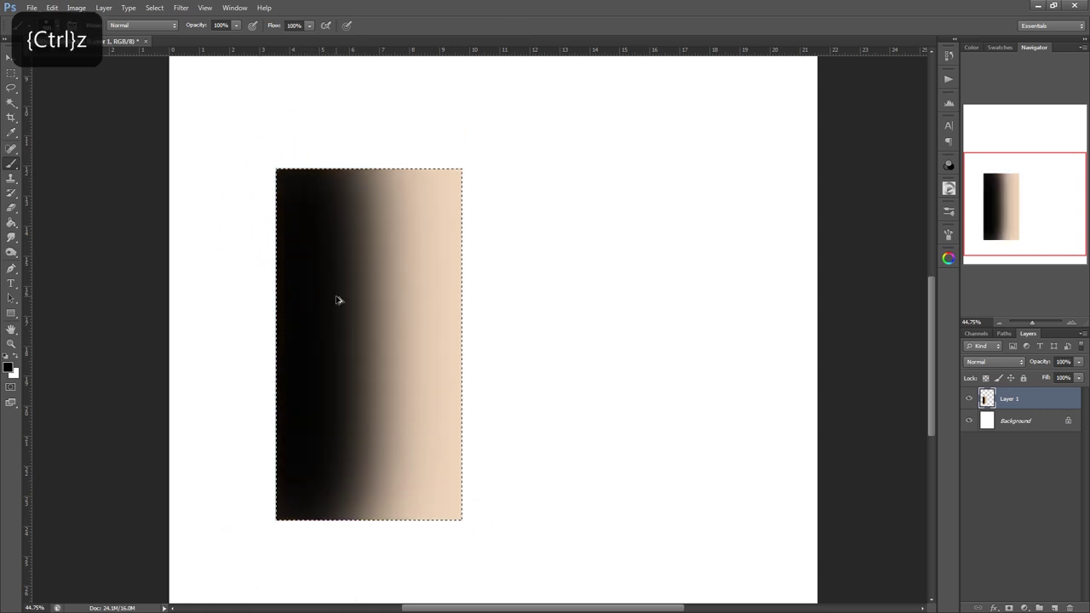
Enable pen pressure for opacity and shade the rectangle's left side heavily and its right edge lightly in black
{"action": "left_click", "coordinate": [253, 29]}
{"action": "mouse_move", "coordinate": [300, 144]}
{"action": "left_mouse_down"}
{"action": "mouse_move", "coordinate": [280, 480]}
{"action": "mouse_move", "coordinate": [293, 137]}
{"action": "left_mouse_up"}
{"action": "left_click_drag", "start_coordinate": [293, 136], "coordinate": [288, 538]}
{"action": "key", "text": "bracketleft"}
{"action": "key", "text": "bracketleft"}
{"action": "key", "text": "bracketleft"}
{"action": "mouse_move", "coordinate": [511, 150]}
{"action": "left_mouse_down"}
{"action": "mouse_move", "coordinate": [501, 536]}
{"action": "mouse_move", "coordinate": [502, 253]}
{"action": "mouse_move", "coordinate": [557, 128]}
{"action": "left_mouse_up"}
Sample white from the canvas and paint a straight vertical highlight down the right-hand part of the rectangle
{"action": "left_click", "coordinate": [610, 318], "text": "alt"}
{"action": "left_click", "coordinate": [403, 173]}
{"action": "left_click", "coordinate": [394, 553], "text": "shift"}
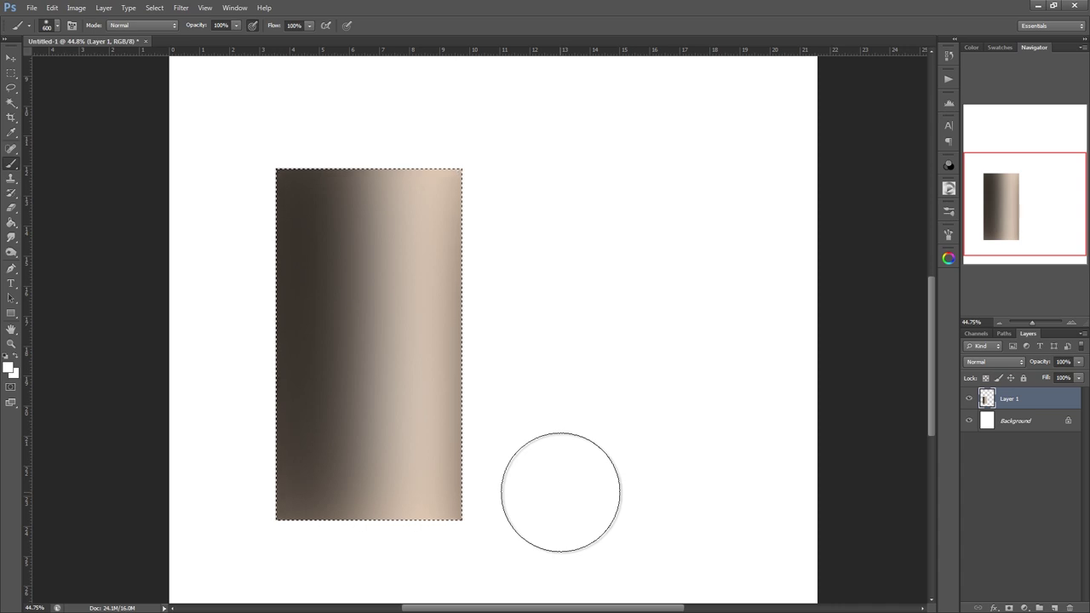
Duplicate the shaded rectangle to its right, clear the selection, and mark the copy with a small red X
{"action": "left_click_drag", "start_coordinate": [384, 401], "coordinate": [649, 400]}
{"action": "right_click", "coordinate": [647, 324]}
{"action": "left_click", "coordinate": [645, 257]}
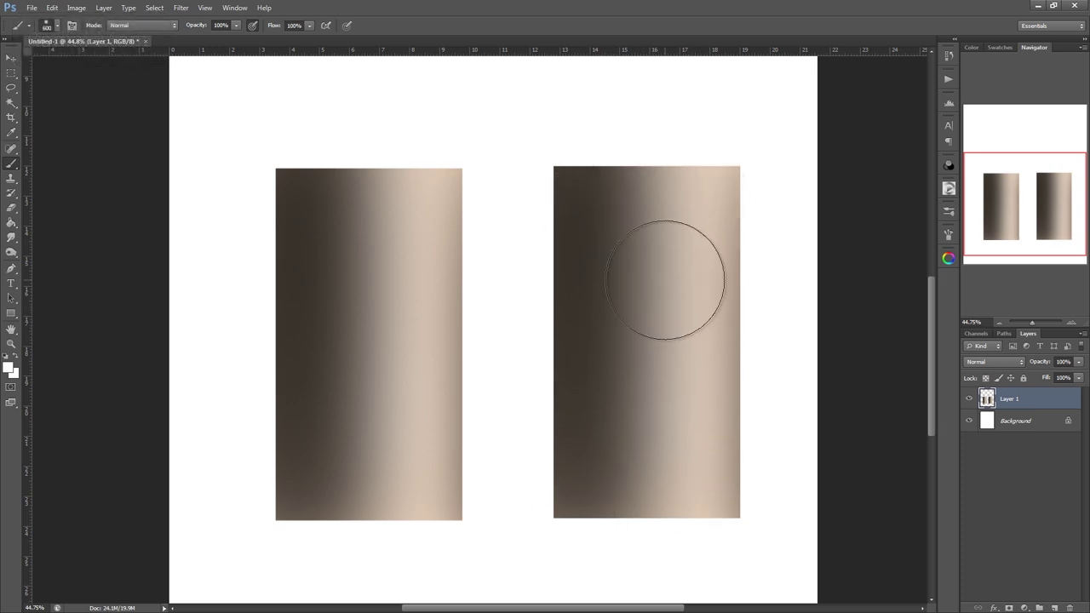
{"action": "key", "text": "bracketleft"}
{"action": "mouse_move", "coordinate": [757, 230]}
{"action": "left_mouse_down"}
{"action": "mouse_move", "coordinate": [786, 204]}
{"action": "mouse_move", "coordinate": [756, 238]}
{"action": "mouse_move", "coordinate": [768, 220]}
{"action": "left_mouse_up"}
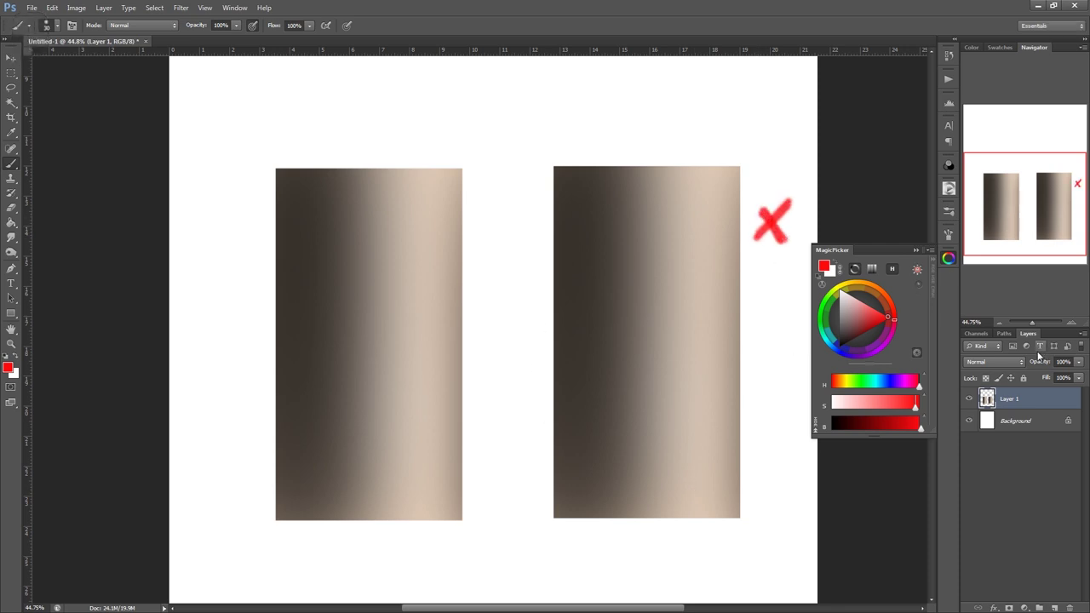
Lock the transparent pixels of Layer 1, test the lock with a red scribble across the left rectangle's edge, and undo the scribble
{"action": "left_click", "coordinate": [987, 377]}
{"action": "mouse_move", "coordinate": [392, 312]}
{"action": "left_mouse_down"}
{"action": "mouse_move", "coordinate": [484, 313]}
{"action": "mouse_move", "coordinate": [479, 421]}
{"action": "mouse_move", "coordinate": [503, 282]}
{"action": "left_mouse_up"}
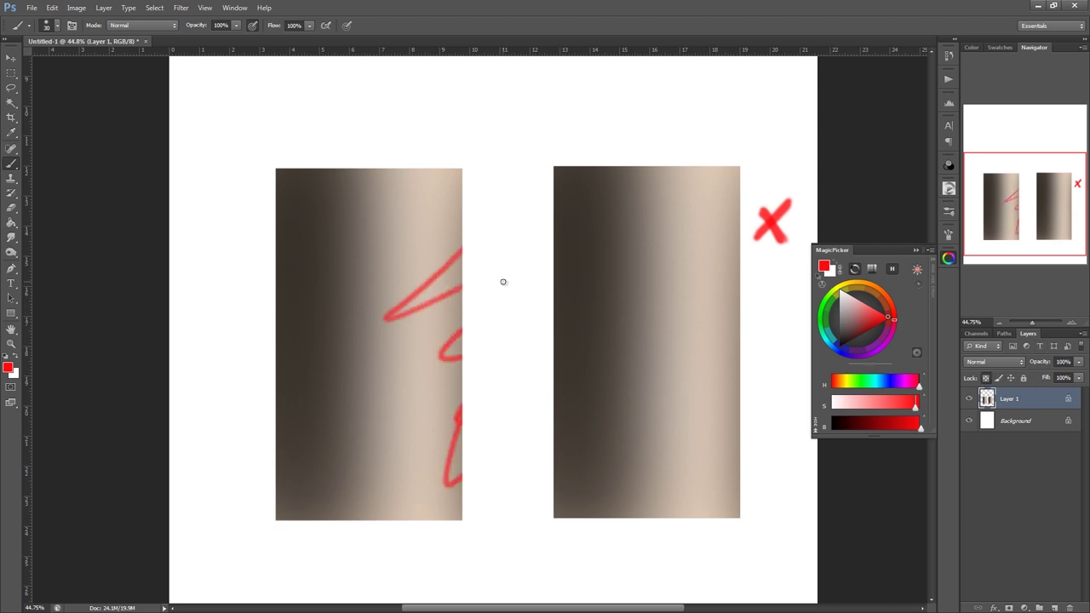
{"action": "key", "text": "ctrl+z"}
Repaint the left rectangle in a flat light beige with a large round brush at 100% hardness
{"action": "left_click", "coordinate": [695, 411], "text": "alt"}
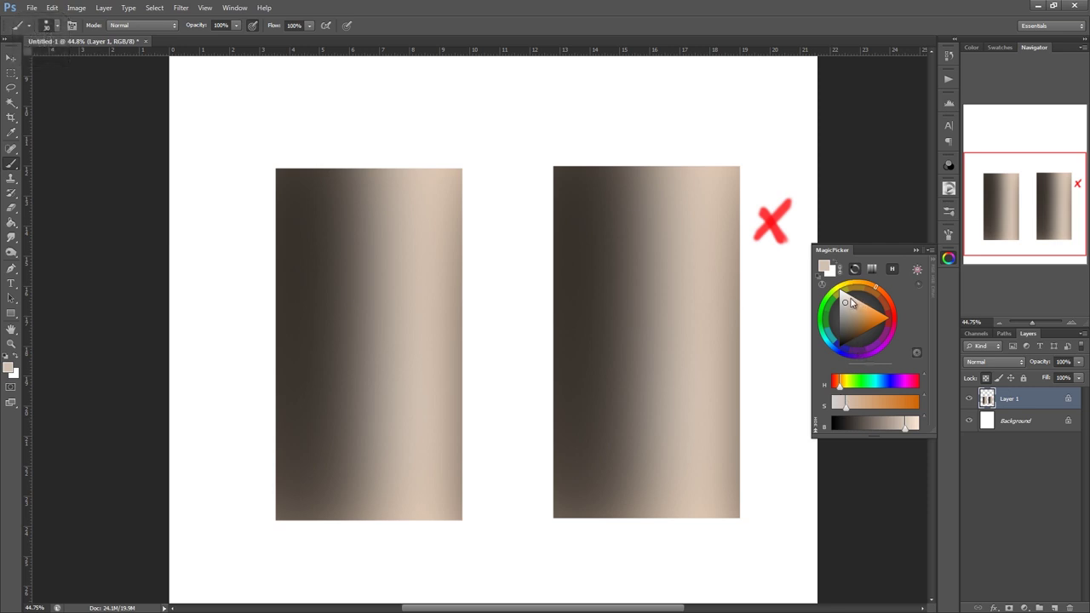
{"action": "left_click", "coordinate": [853, 301]}
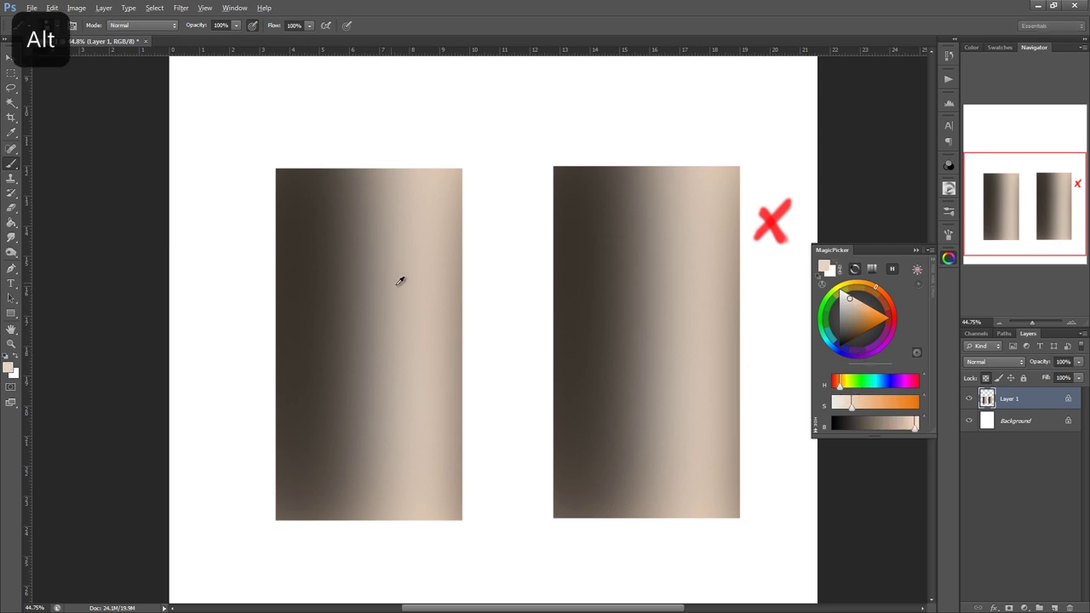
{"action": "right_click", "coordinate": [416, 254]}
{"action": "left_click", "coordinate": [451, 335]}
{"action": "right_click", "coordinate": [358, 209], "text": "alt"}
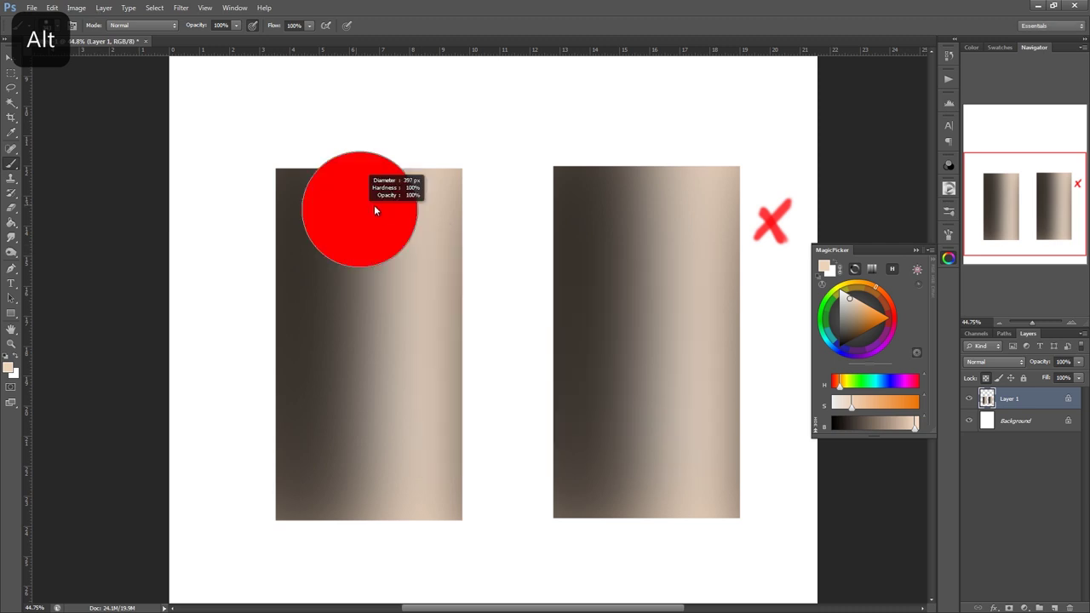
{"action": "mouse_move", "coordinate": [338, 166]}
{"action": "left_mouse_down"}
{"action": "mouse_move", "coordinate": [301, 482]}
{"action": "mouse_move", "coordinate": [388, 162]}
{"action": "mouse_move", "coordinate": [399, 494]}
{"action": "mouse_move", "coordinate": [396, 417]}
{"action": "left_mouse_up"}
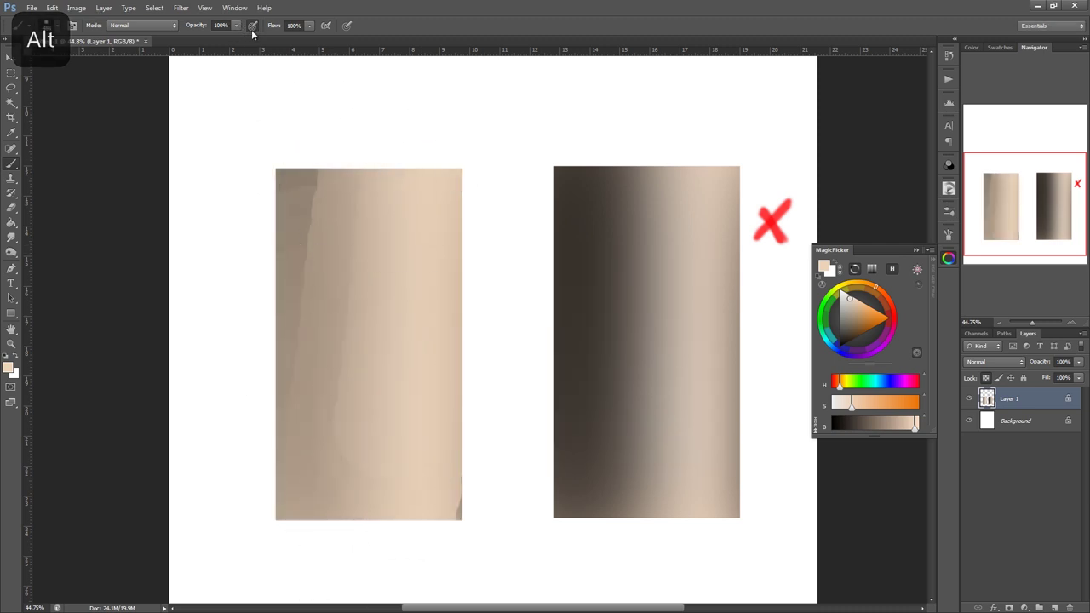
{"action": "mouse_move", "coordinate": [284, 127]}
{"action": "left_mouse_down"}
{"action": "mouse_move", "coordinate": [292, 474]}
{"action": "mouse_move", "coordinate": [382, 383]}
{"action": "mouse_move", "coordinate": [427, 142]}
{"action": "left_mouse_up"}
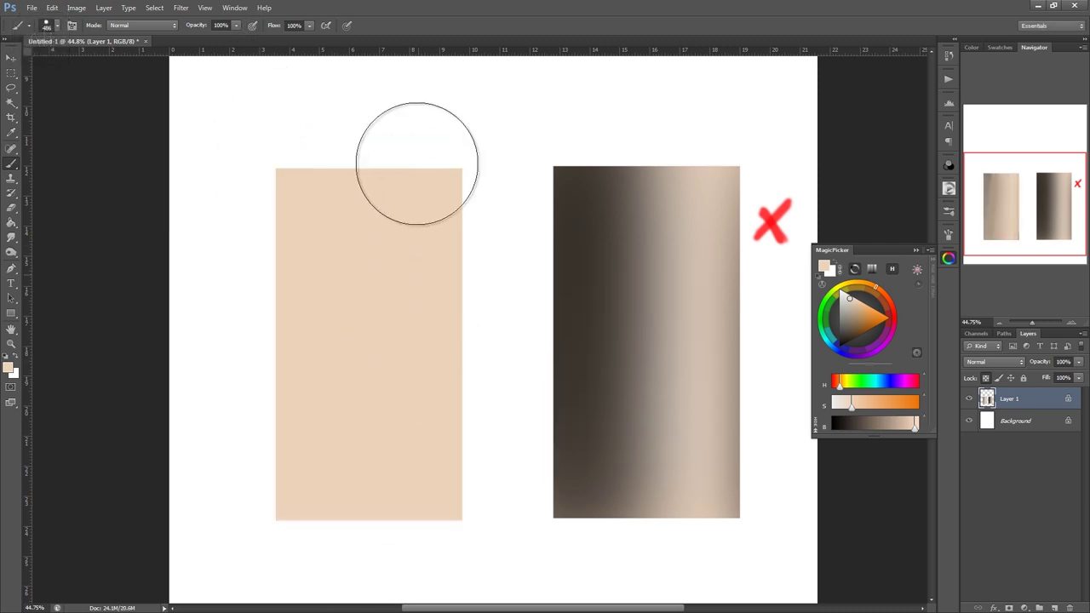
Move the right shaded rectangle and the red X onto a separate layer, and turn on pen pressure for the brush opacity
{"action": "key", "text": "ctrl+shift+alt+n"}
{"action": "right_click", "coordinate": [543, 346]}
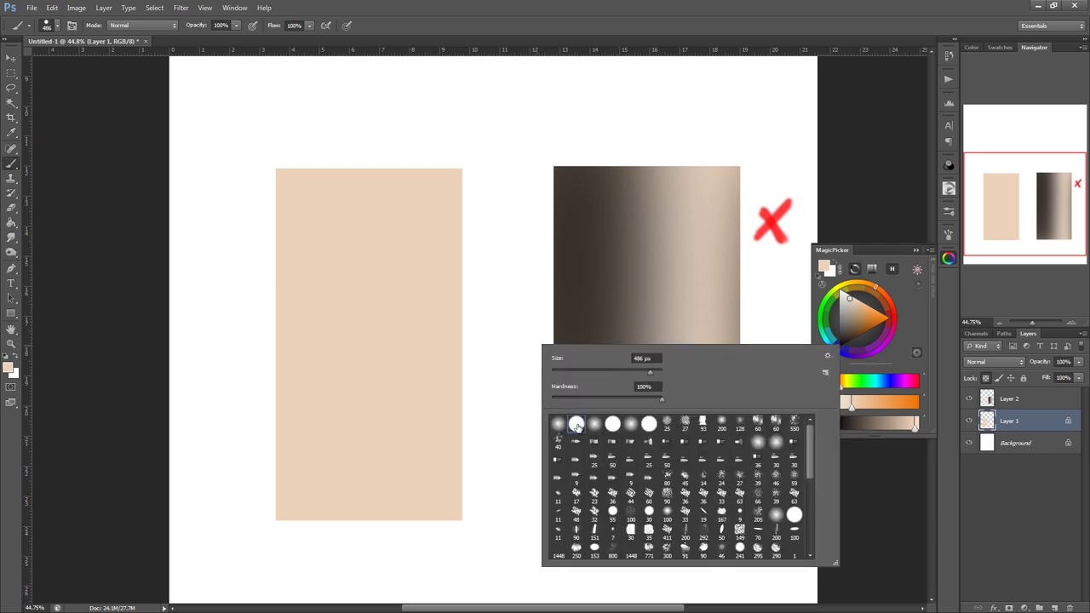
{"action": "left_click", "coordinate": [252, 28]}
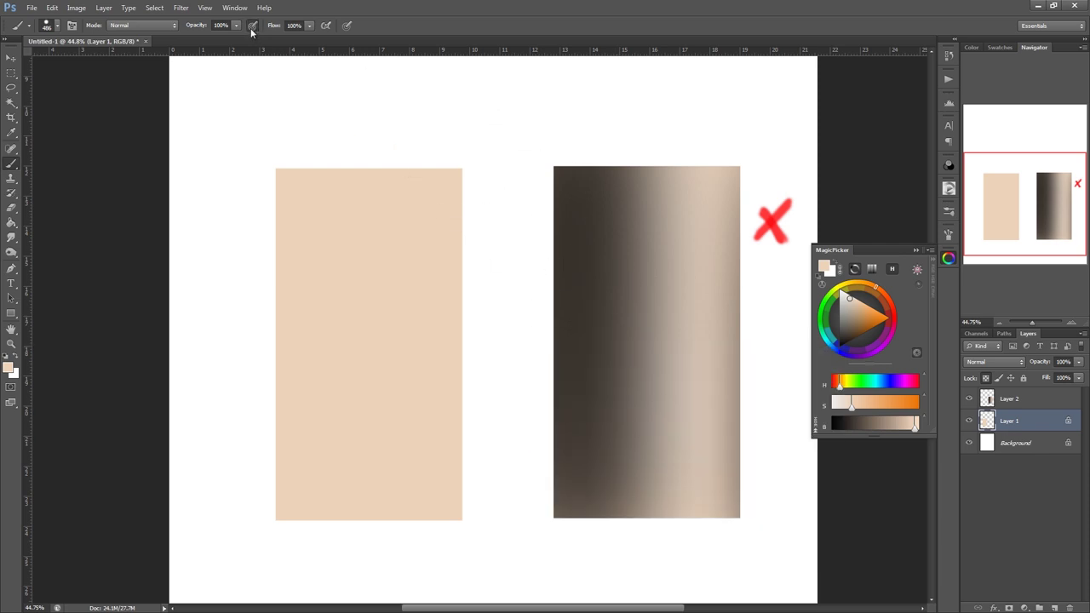
Try painting a straight pale pink strip down the left edge of the beige rectangle
{"action": "left_click", "coordinate": [892, 313]}
{"action": "left_click", "coordinate": [281, 189]}
{"action": "left_click", "coordinate": [280, 513], "text": "shift"}
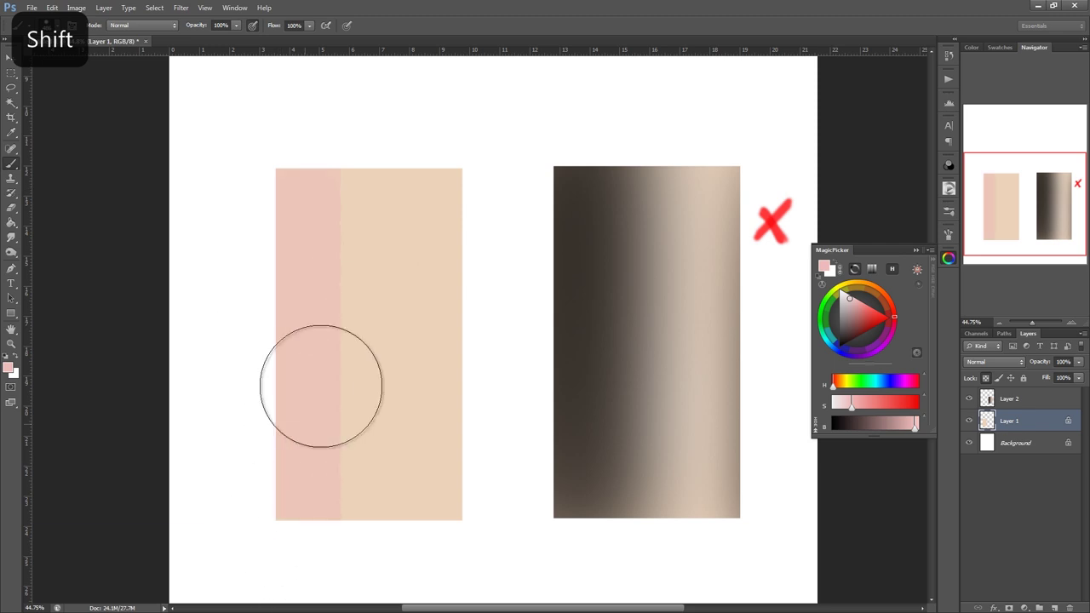
Undo the pink strip and paint a narrower strip in saturated red down the beige rectangle's left edge
{"action": "key", "text": "bracketleft"}
{"action": "key", "text": "bracketleft"}
{"action": "left_click", "coordinate": [900, 402]}
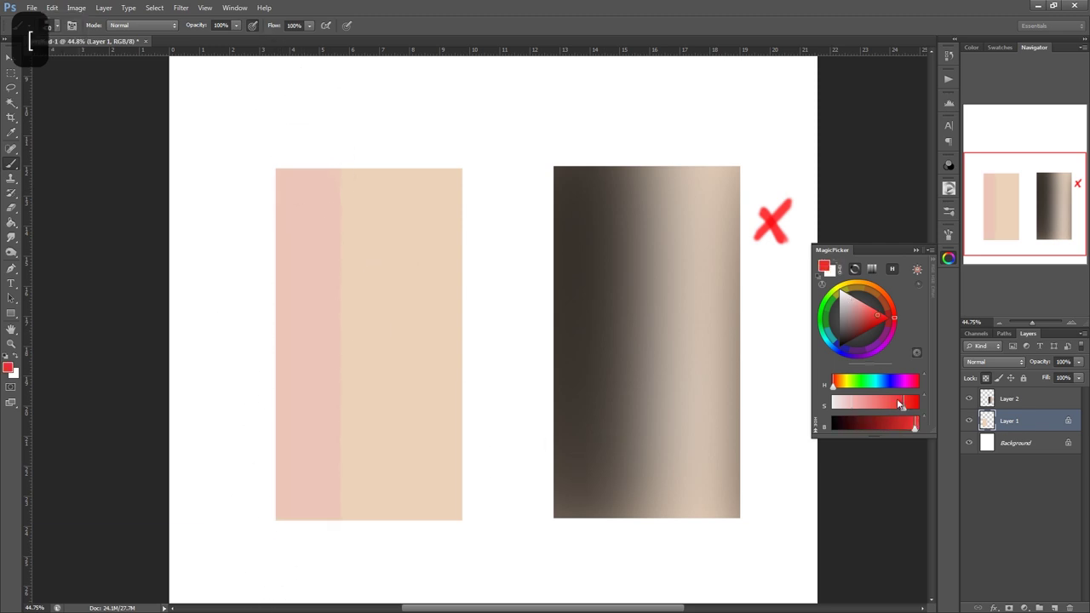
{"action": "key", "text": "ctrl+z"}
{"action": "left_click", "coordinate": [281, 180]}
{"action": "left_click", "coordinate": [282, 507], "text": "shift"}
Paint two progressively lighter vertical strips between the red strip and the beige area, sampling an intermediate colour for each
{"action": "key", "text": "bracketleft"}
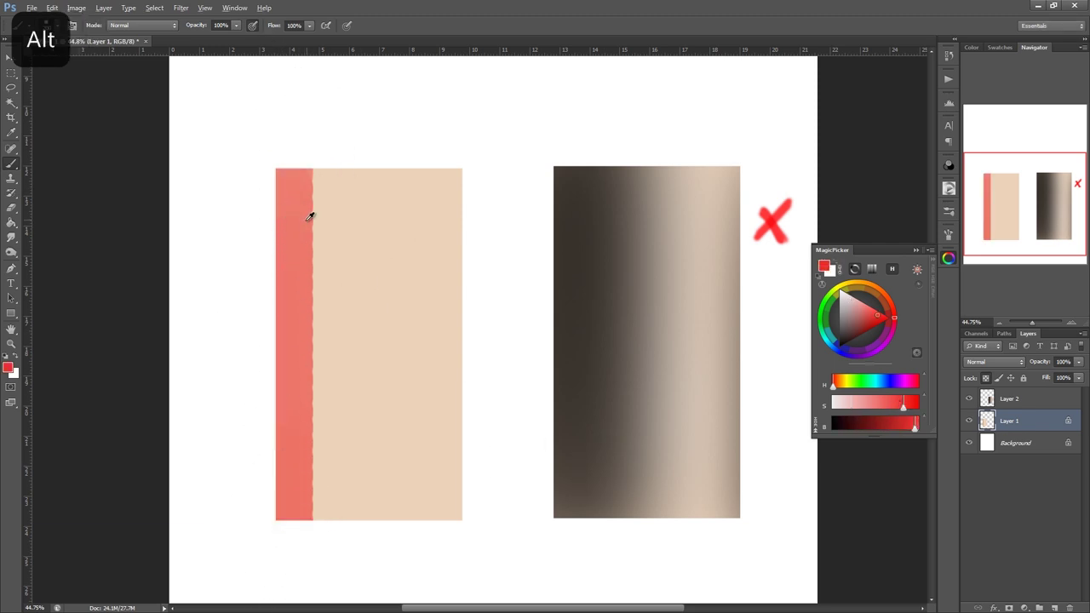
{"action": "left_click", "coordinate": [309, 213], "text": "alt"}
{"action": "left_click_drag", "start_coordinate": [314, 174], "coordinate": [317, 520]}
{"action": "left_click", "coordinate": [333, 227], "text": "alt"}
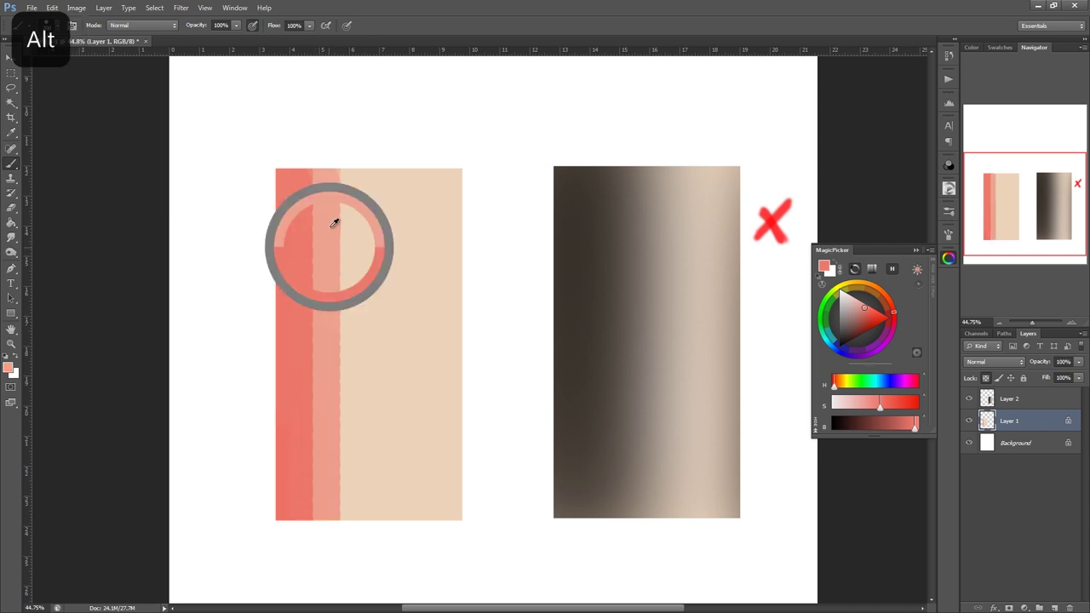
{"action": "left_click", "coordinate": [343, 205]}
{"action": "left_click", "coordinate": [348, 515], "text": "shift"}
Sample a mid coral tone and paint a 200 px straight strip over the boundary between the red and the adjacent strip
{"action": "left_click", "coordinate": [329, 223], "text": "alt"}
{"action": "left_click", "coordinate": [314, 199]}
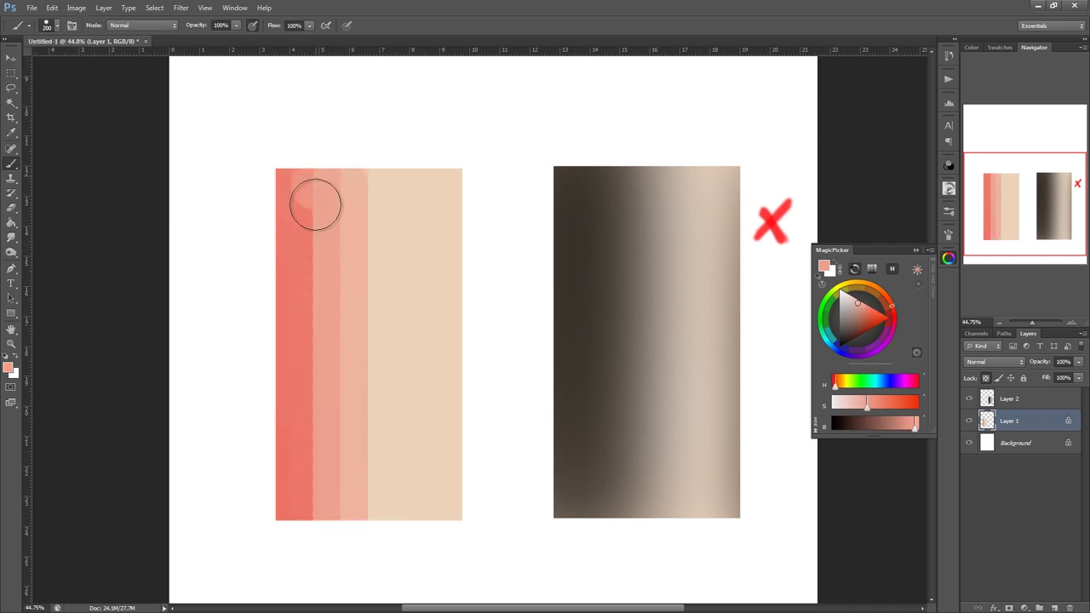
{"action": "left_click", "coordinate": [321, 538], "text": "shift"}
Reduce the brush size and paint a sampled pale tone straight down the boundary between the lightest strip and the beige area
{"action": "key", "text": "bracketleft"}
{"action": "key", "text": "bracketleft"}
{"action": "key", "text": "bracketleft"}
{"action": "left_click", "coordinate": [365, 191], "text": "alt"}
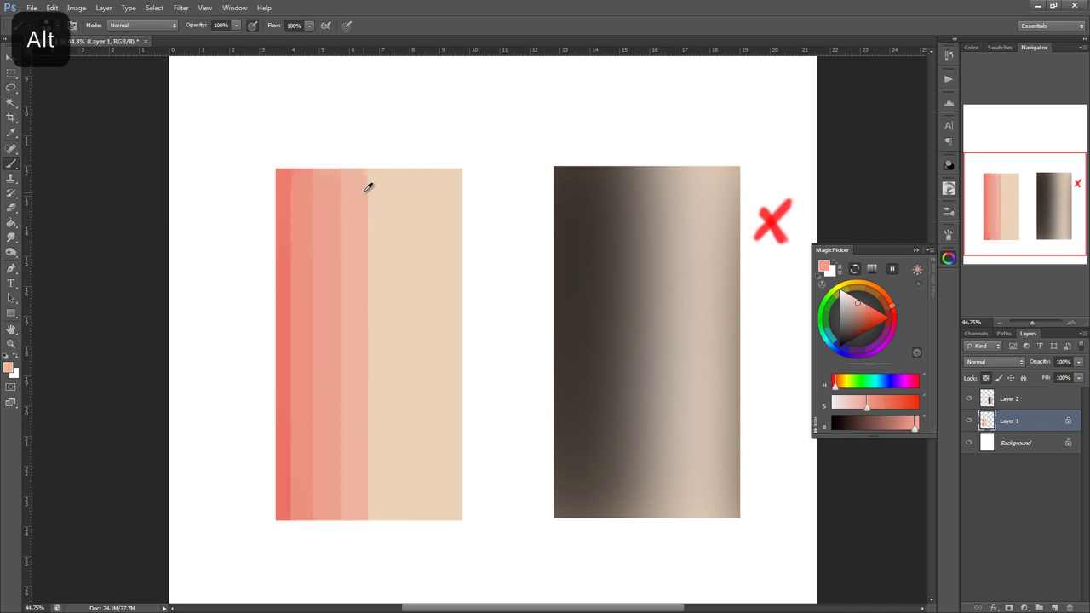
{"action": "left_click", "coordinate": [366, 176]}
{"action": "left_click", "coordinate": [365, 530], "text": "shift"}
Sample the light peach tone and paint a 100 px straight strip over the boundary between the two middle strips
{"action": "left_click", "coordinate": [350, 243], "text": "alt"}
{"action": "key", "text": "bracketleft"}
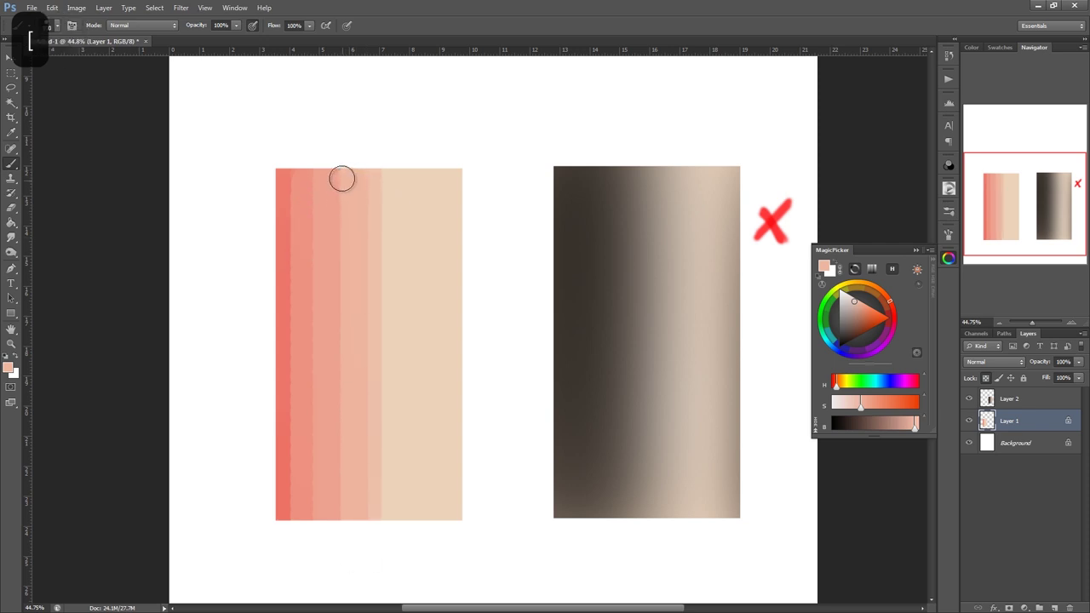
{"action": "left_click", "coordinate": [343, 181]}
{"action": "left_click", "coordinate": [341, 552], "text": "shift"}
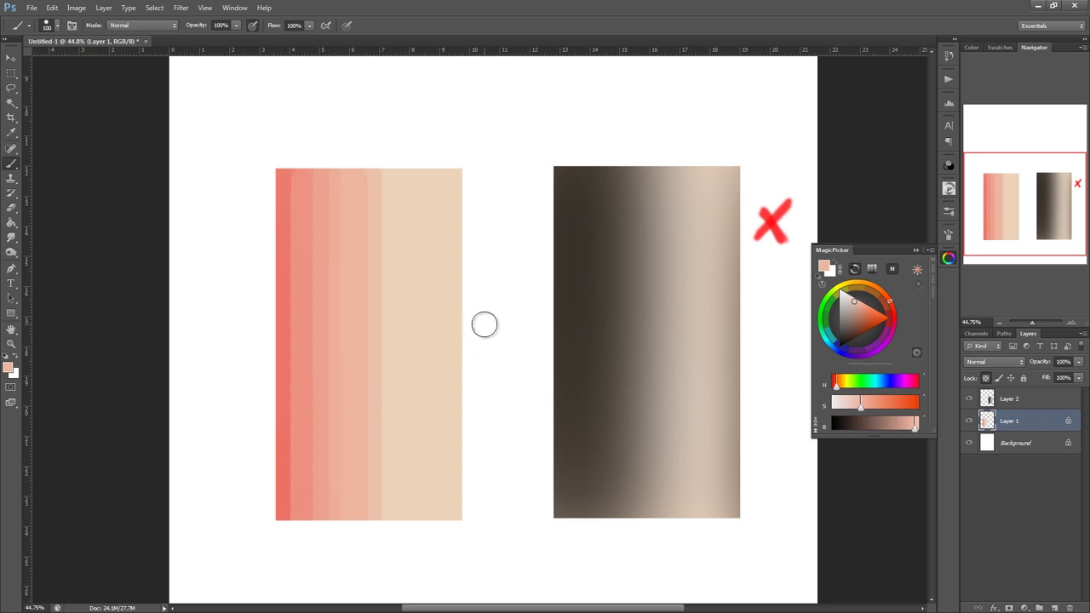
{"action": "right_click", "coordinate": [511, 349]}
{"action": "mouse_move", "coordinate": [426, 248]}
{"action": "left_mouse_down"}
{"action": "mouse_move", "coordinate": [406, 300]}
{"action": "mouse_move", "coordinate": [418, 438]}
{"action": "left_mouse_up"}
{"action": "left_click_drag", "start_coordinate": [428, 219], "coordinate": [438, 465]}
Undo the painted red and coral strips until the rectangle is plain beige again
{"action": "key", "text": "ctrl+z"}
{"action": "key", "text": "ctrl+z"}
{"action": "key", "text": "ctrl+z"}
{"action": "key", "text": "ctrl+z"}
{"action": "key", "text": "ctrl+z"}
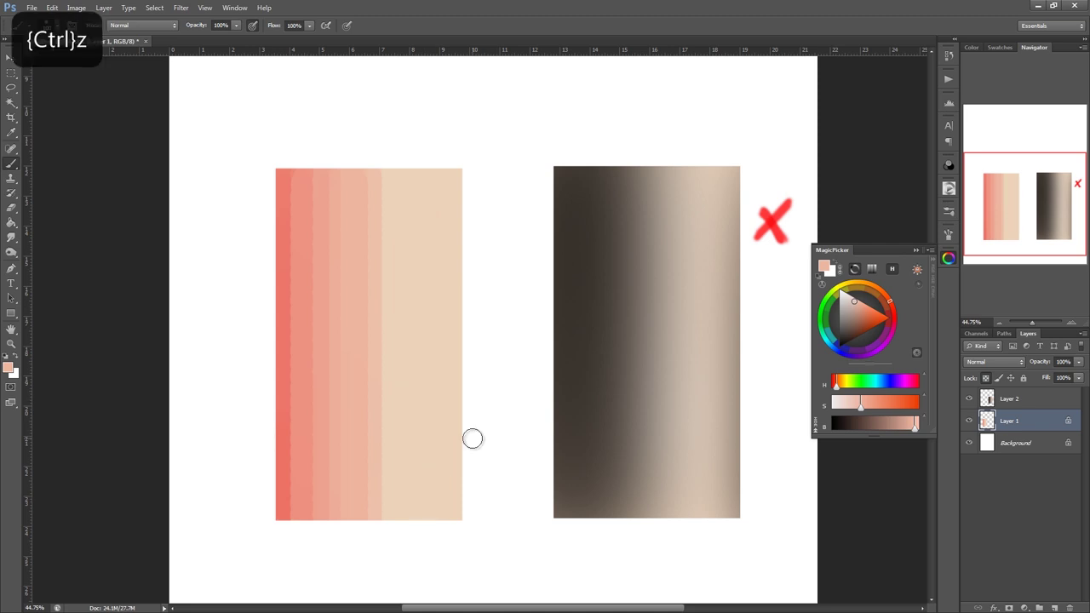
{"action": "key", "text": "ctrl+z"}
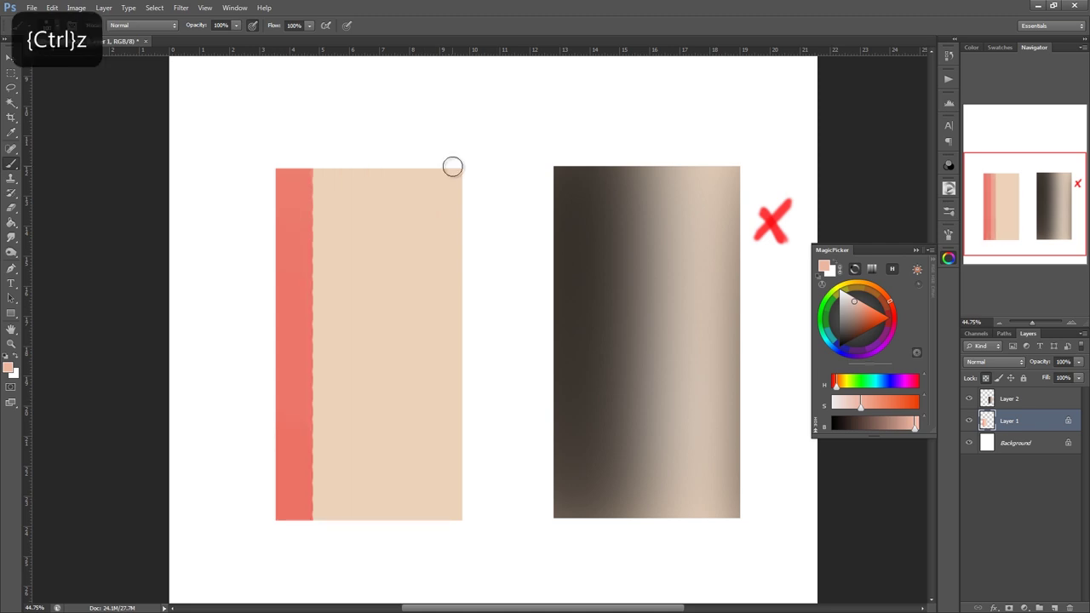
{"action": "key", "text": "ctrl+z"}
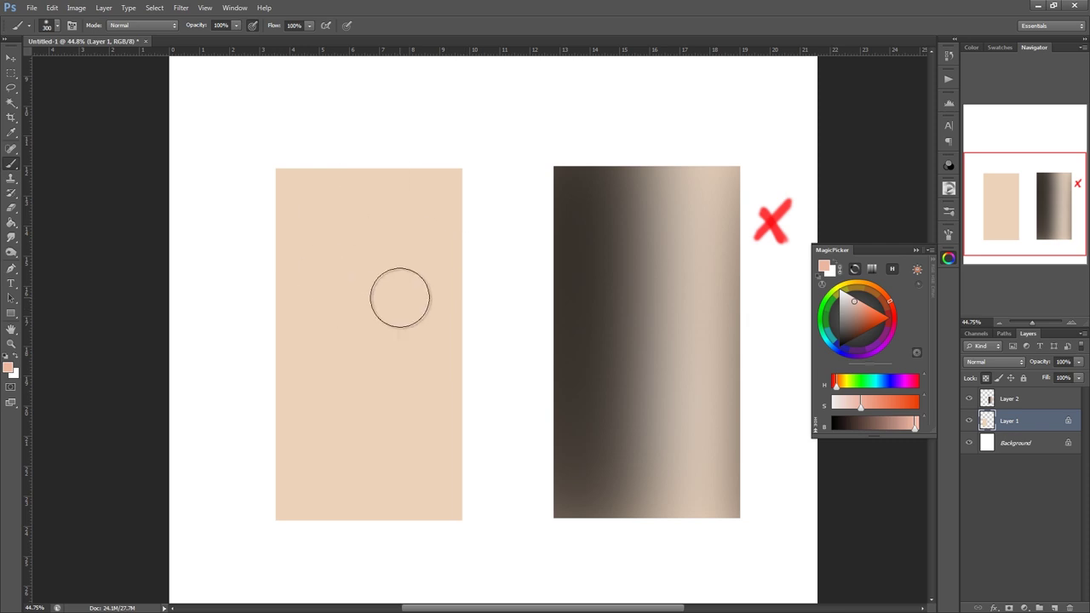
Try a few 300 px soft round brush strokes in light coral on the beige rectangle, and undo them
{"action": "right_click", "coordinate": [496, 281]}
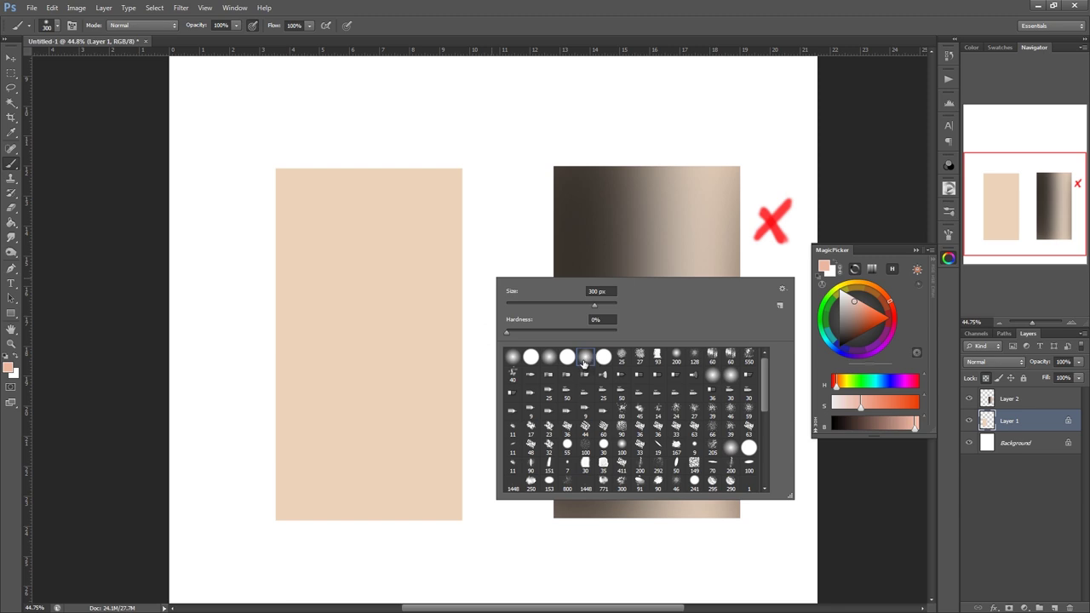
{"action": "mouse_move", "coordinate": [371, 258]}
{"action": "left_mouse_down"}
{"action": "mouse_move", "coordinate": [387, 440]}
{"action": "mouse_move", "coordinate": [374, 383]}
{"action": "left_mouse_up"}
{"action": "key", "text": "ctrl+z"}
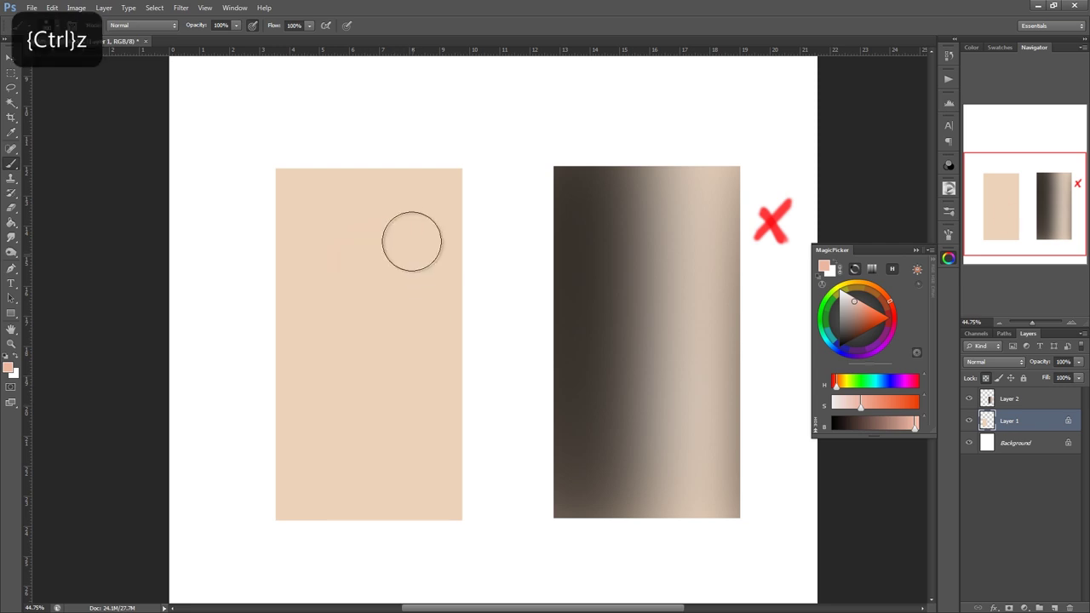
{"action": "left_click_drag", "start_coordinate": [374, 304], "coordinate": [378, 311]}
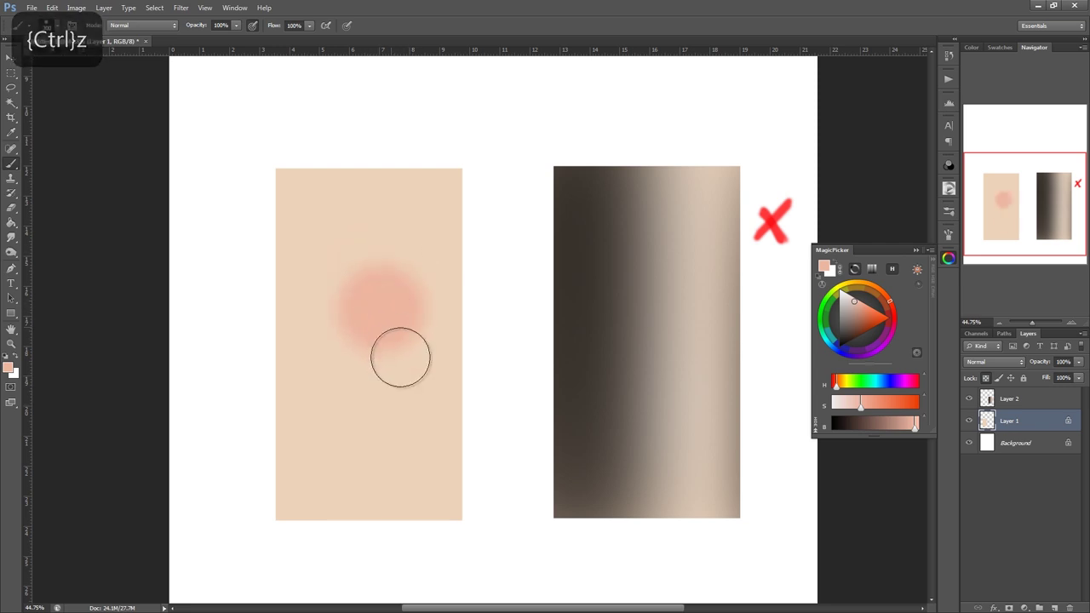
{"action": "left_click_drag", "start_coordinate": [384, 389], "coordinate": [383, 409]}
{"action": "key", "text": "ctrl+z"}
{"action": "key", "text": "ctrl+z"}
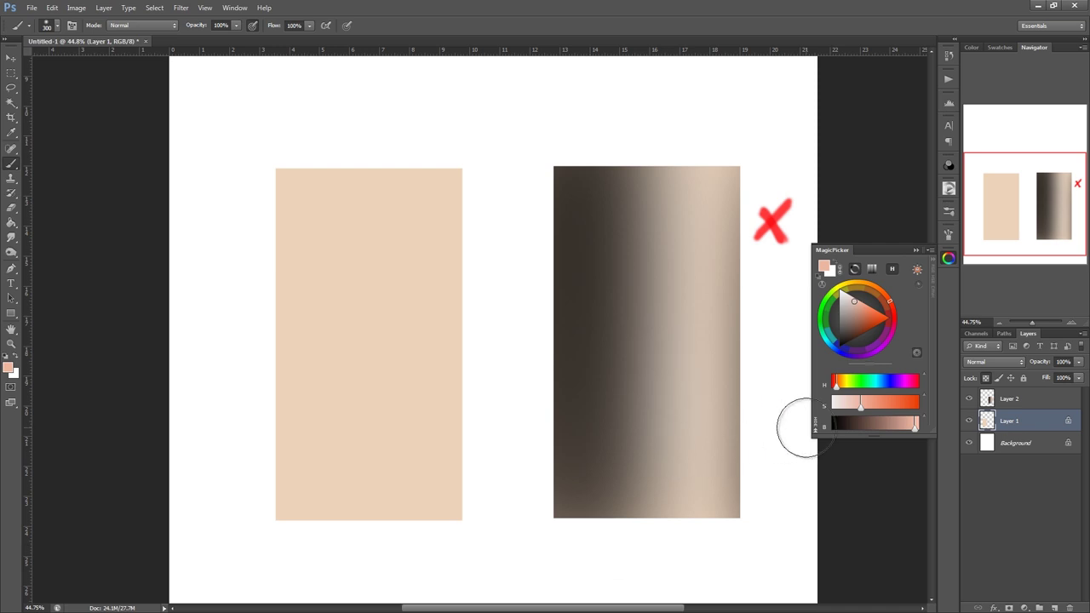
Set the foreground colour to a dark saturated red and enlarge the soft brush to 600 px
{"action": "left_click_drag", "start_coordinate": [888, 301], "coordinate": [894, 316]}
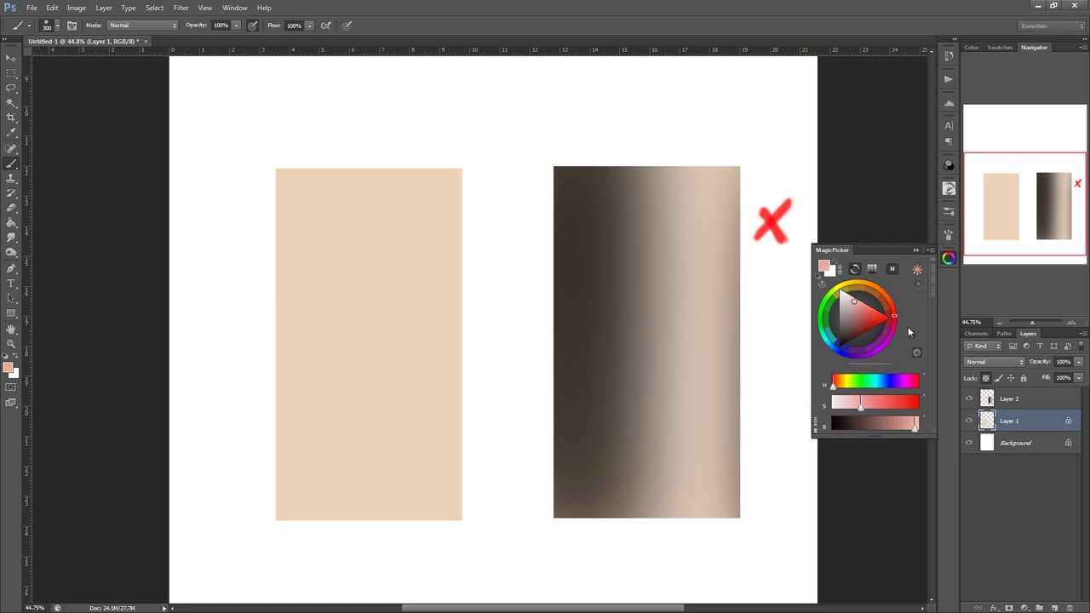
{"action": "left_click", "coordinate": [909, 407]}
{"action": "left_click", "coordinate": [863, 423]}
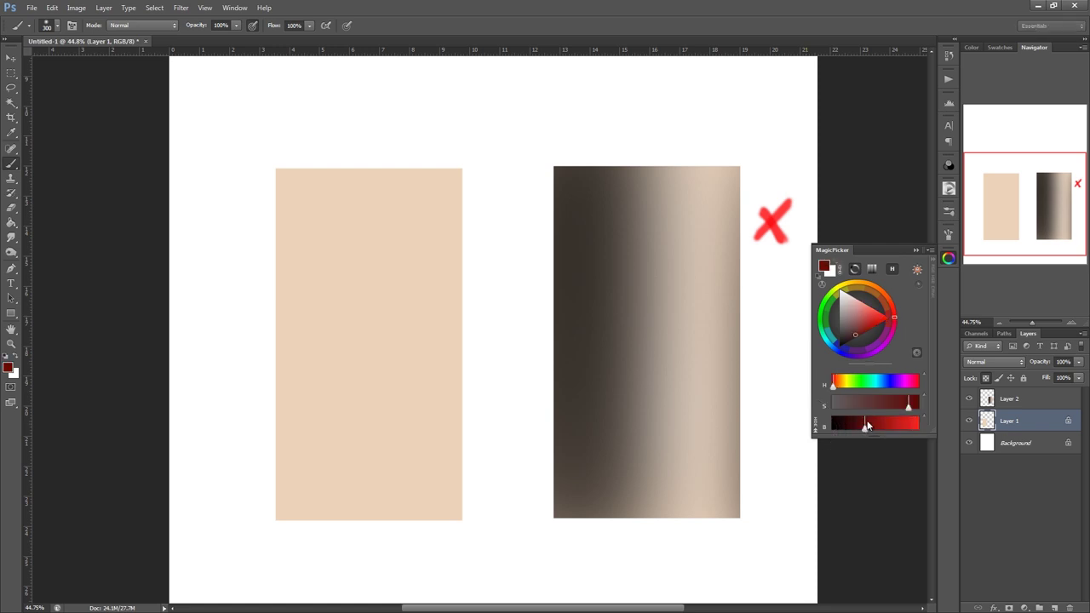
{"action": "left_click", "coordinate": [900, 409]}
{"action": "left_click_drag", "start_coordinate": [864, 428], "coordinate": [870, 430]}
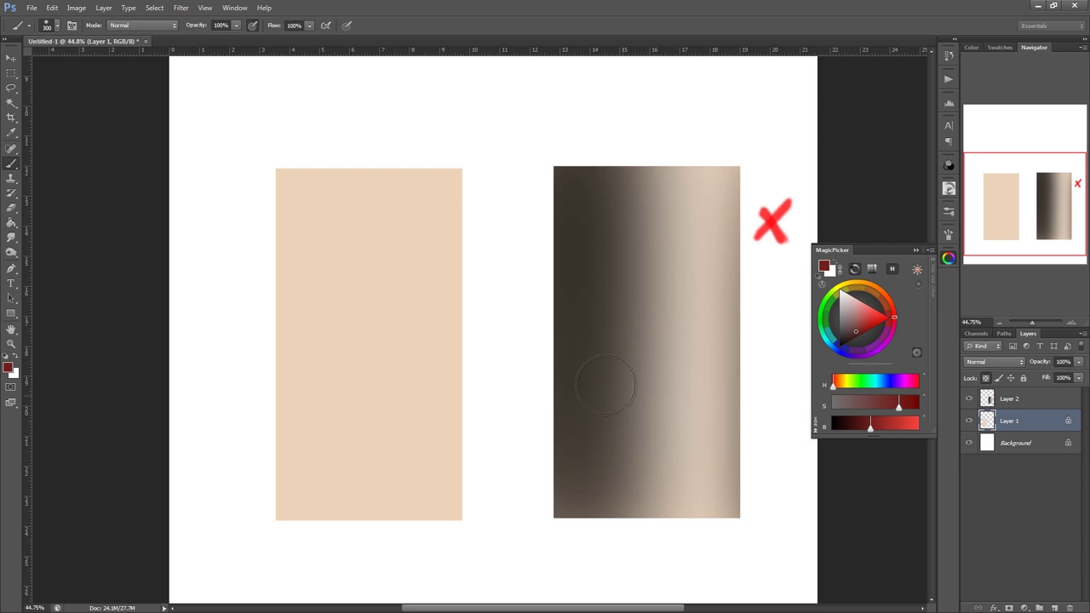
{"action": "key", "text": "bracketright"}
{"action": "key", "text": "bracketright"}
{"action": "key", "text": "bracketright"}
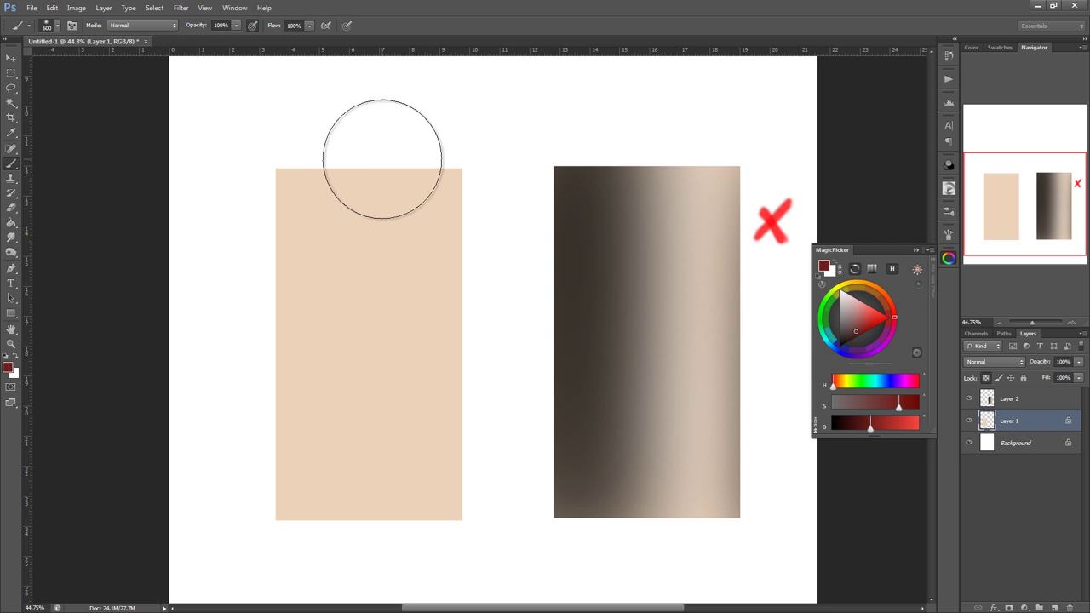
Try a 600 px soft dark red stroke down the side of the beige rectangle and undo it
{"action": "key", "text": "ctrl+z"}
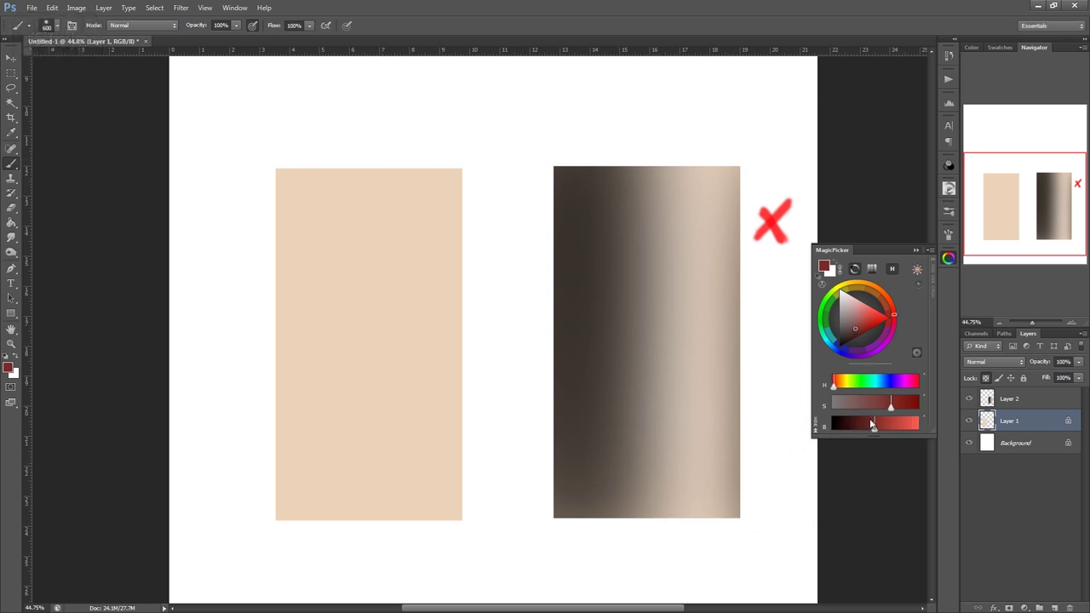
{"action": "right_click", "coordinate": [531, 308]}
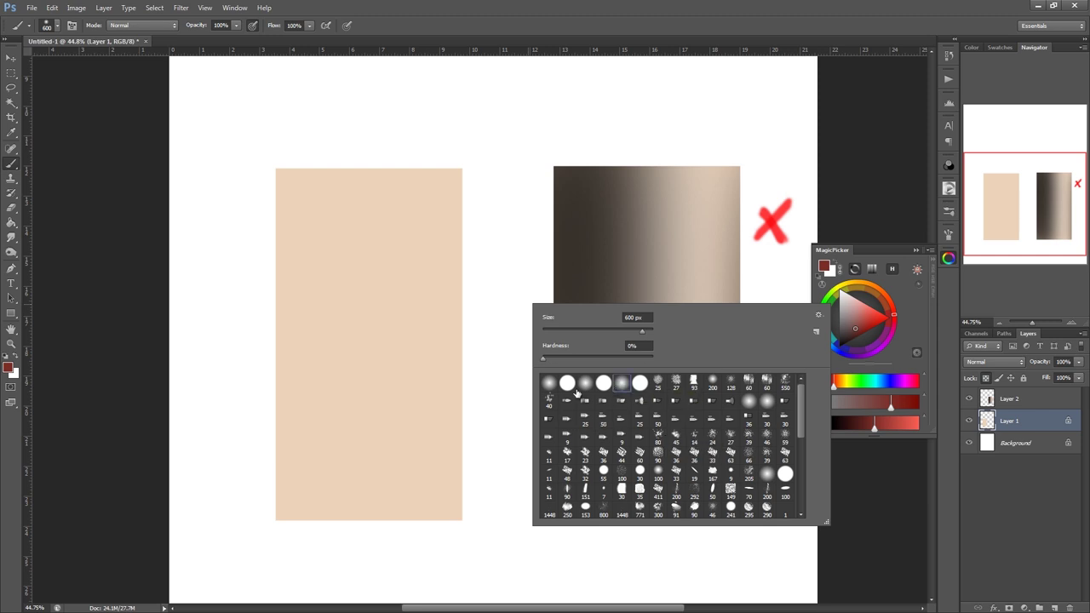
{"action": "mouse_move", "coordinate": [445, 275]}
{"action": "left_mouse_down"}
{"action": "mouse_move", "coordinate": [441, 379]}
{"action": "mouse_move", "coordinate": [464, 483]}
{"action": "left_mouse_up"}
{"action": "key", "text": "ctrl+z"}
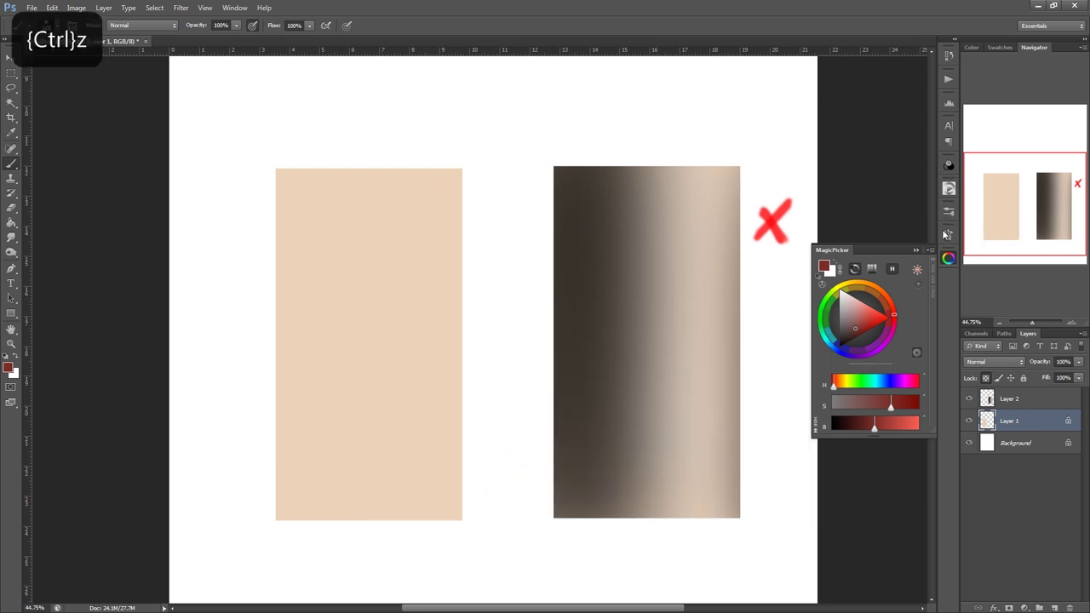
Check the brush settings, test-paint a dark red patch with the Noise option on the beige rectangle, and undo the patch
{"action": "left_click", "coordinate": [950, 234]}
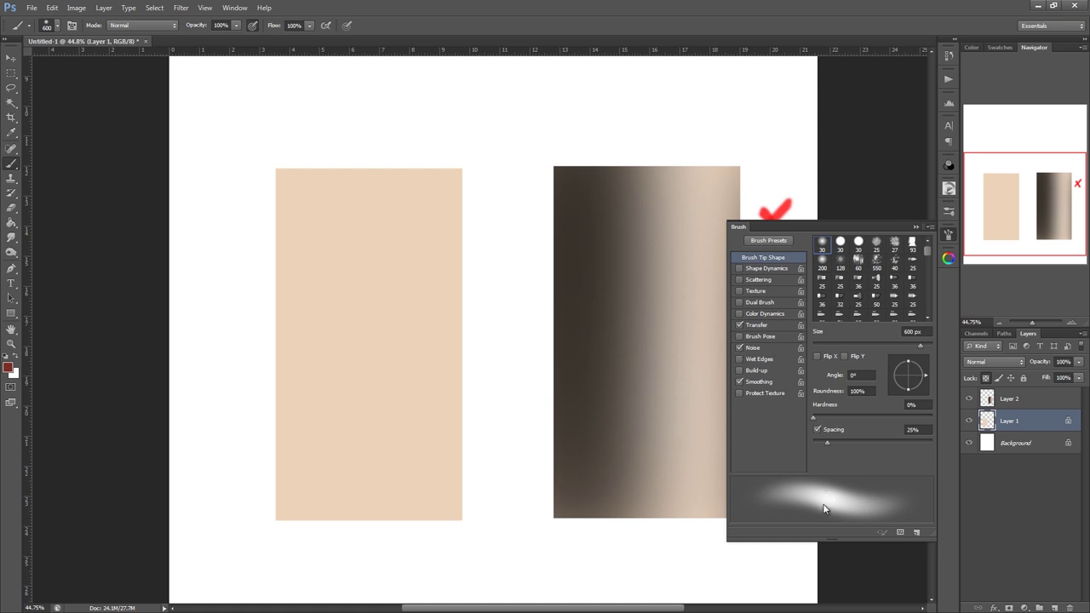
{"action": "mouse_move", "coordinate": [364, 266]}
{"action": "left_mouse_down"}
{"action": "mouse_move", "coordinate": [395, 364]}
{"action": "mouse_move", "coordinate": [372, 413]}
{"action": "left_mouse_up"}
{"action": "mouse_move", "coordinate": [400, 282]}
{"action": "left_mouse_down"}
{"action": "mouse_move", "coordinate": [429, 266]}
{"action": "mouse_move", "coordinate": [429, 252]}
{"action": "left_mouse_up"}
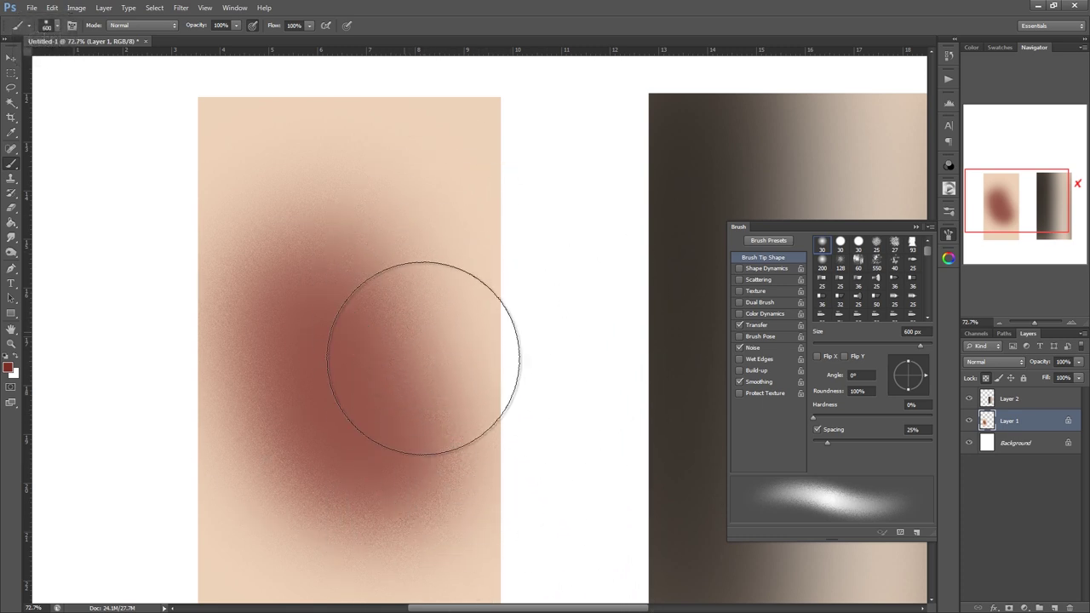
{"action": "key", "text": "ctrl+z"}
{"action": "left_click", "coordinate": [519, 399], "text": "ctrl+alt"}
{"action": "left_click", "coordinate": [501, 423], "text": "ctrl+alt"}
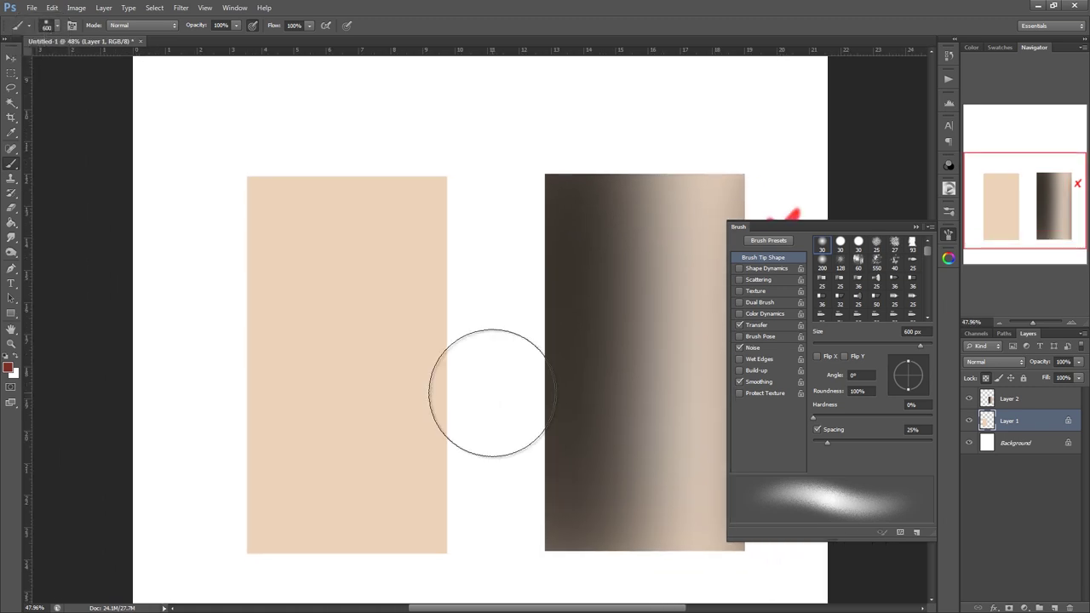
Sketch a small dark red looped mark on Layer 1 between the two rectangles with a much smaller brush
{"action": "key", "text": "["}
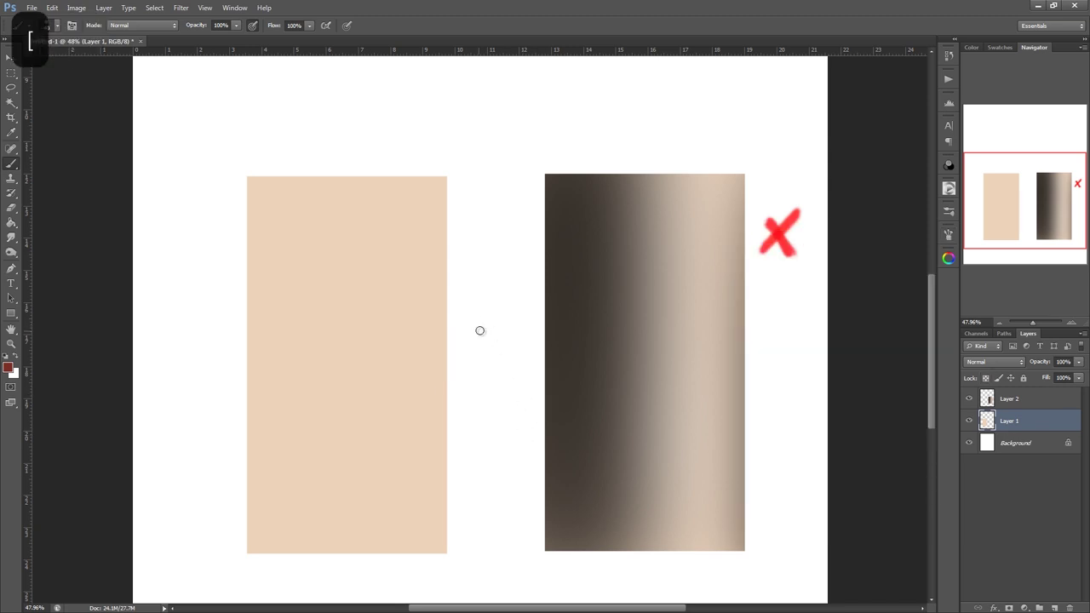
{"action": "mouse_move", "coordinate": [482, 318]}
{"action": "left_mouse_down"}
{"action": "mouse_move", "coordinate": [508, 323]}
{"action": "mouse_move", "coordinate": [481, 318]}
{"action": "mouse_move", "coordinate": [482, 347]}
{"action": "left_mouse_up"}
{"action": "mouse_move", "coordinate": [498, 328]}
{"action": "left_mouse_down"}
{"action": "mouse_move", "coordinate": [492, 336]}
{"action": "mouse_move", "coordinate": [515, 334]}
{"action": "mouse_move", "coordinate": [494, 340]}
{"action": "left_mouse_up"}
Enlarge the brush to 600 px and paint a straight soft dark red stroke down the beige rectangle's left side
{"action": "key", "text": "bracketright"}
{"action": "key", "text": "bracketright"}
{"action": "key", "text": "bracketright"}
{"action": "key", "text": "bracketright"}
{"action": "key", "text": "bracketright"}
{"action": "key", "text": "bracketright"}
{"action": "key", "text": "bracketright"}
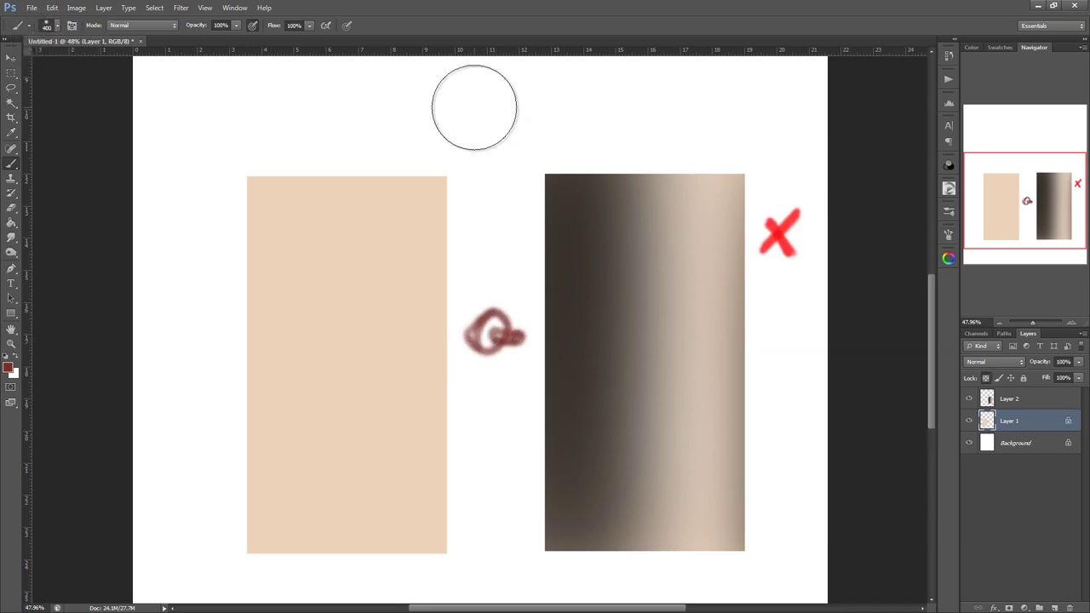
{"action": "key", "text": "bracketright"}
{"action": "key", "text": "bracketright"}
{"action": "left_click", "coordinate": [265, 145]}
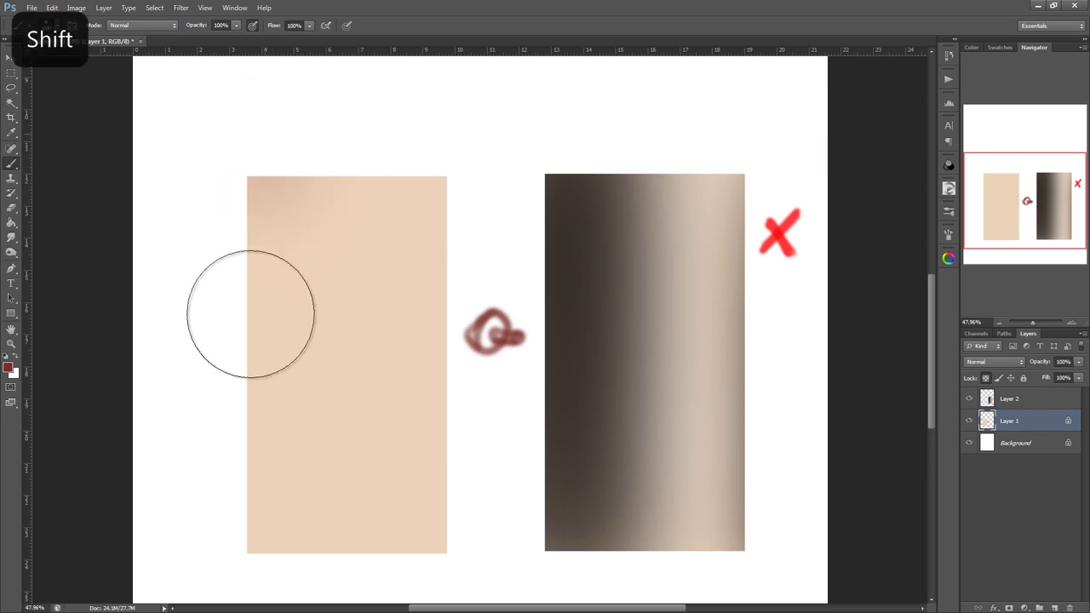
{"action": "left_click", "coordinate": [274, 502], "text": "shift"}
Deepen the dark red shading over the left half of the beige rectangle with progressively larger soft strokes
{"action": "key", "text": "bracketright"}
{"action": "key", "text": "bracketright"}
{"action": "mouse_move", "coordinate": [279, 150]}
{"action": "left_mouse_down"}
{"action": "mouse_move", "coordinate": [277, 431]}
{"action": "mouse_move", "coordinate": [297, 141]}
{"action": "left_mouse_up"}
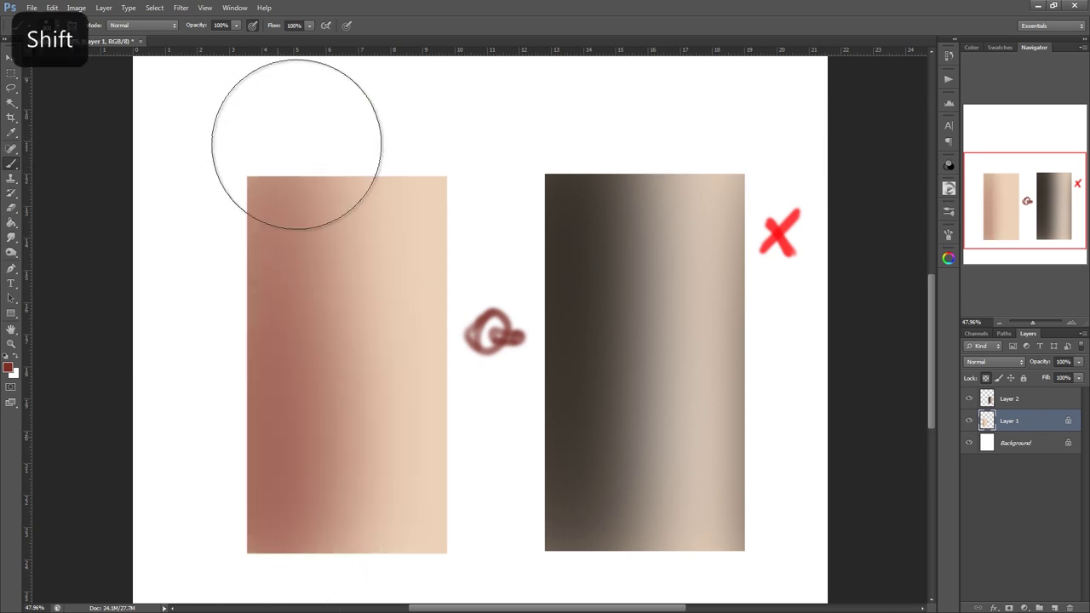
{"action": "key", "text": "bracketright"}
{"action": "left_click_drag", "start_coordinate": [279, 255], "coordinate": [275, 316]}
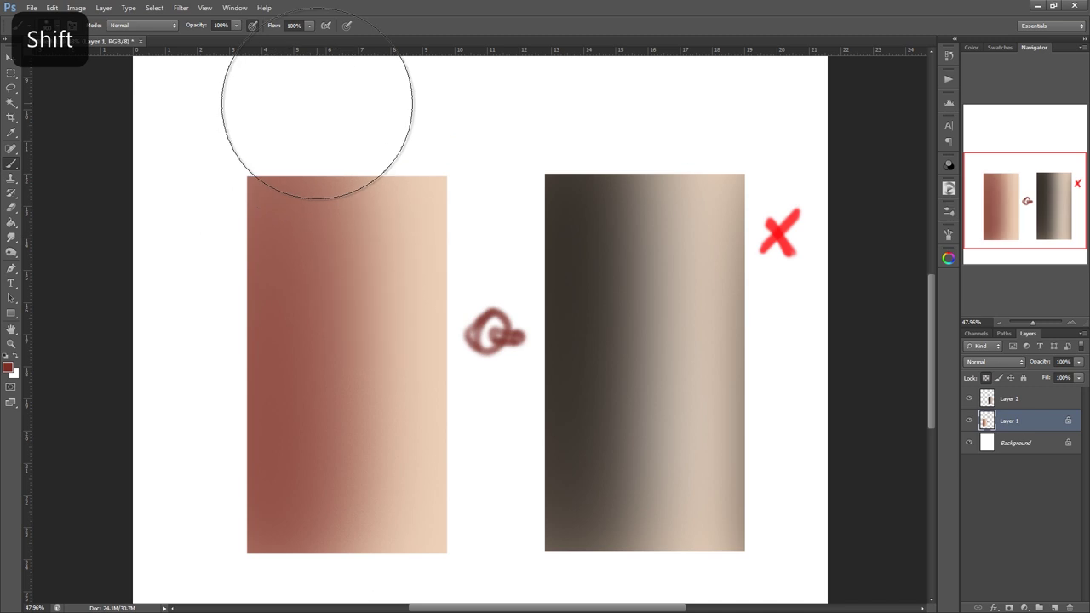
Reduce the brush to 400 px, sample the peach transition tone and shade the skin-tone rectangle's right edge with it
{"action": "key", "text": "bracketleft"}
{"action": "key", "text": "bracketleft"}
{"action": "key", "text": "bracketleft"}
{"action": "key", "text": "bracketleft"}
{"action": "key", "text": "shift"}
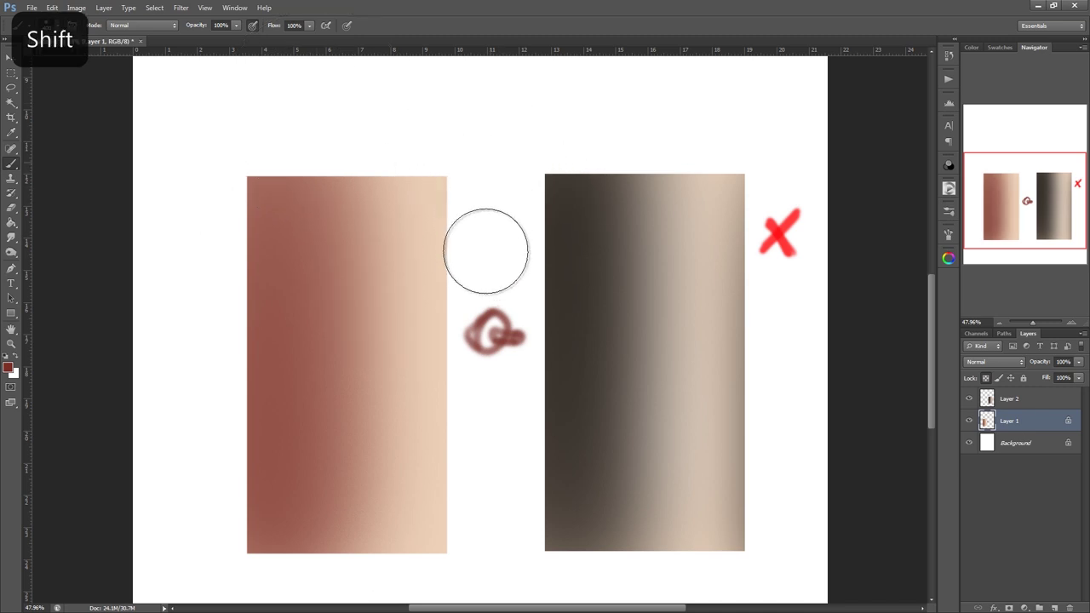
{"action": "left_click", "coordinate": [389, 267], "text": "alt"}
{"action": "key", "text": "shift"}
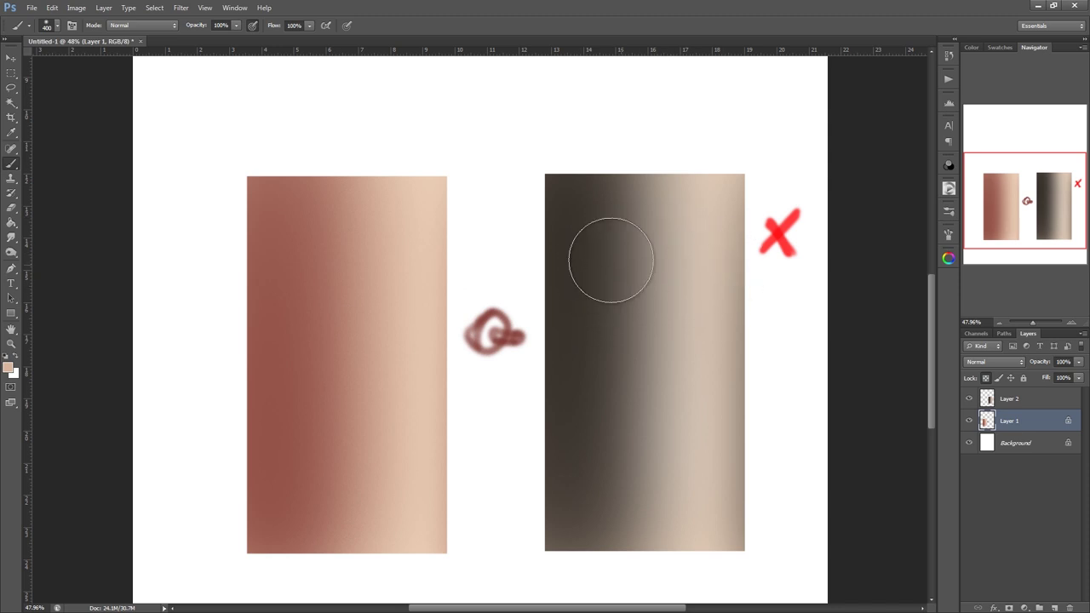
Set the soft brush to 300 px and lighten the dark red rectangle's left edge with pale peach
{"action": "key", "text": "bracketleft"}
{"action": "key", "text": "bracketleft"}
{"action": "key", "text": "bracketleft"}
{"action": "key", "text": "bracketleft"}
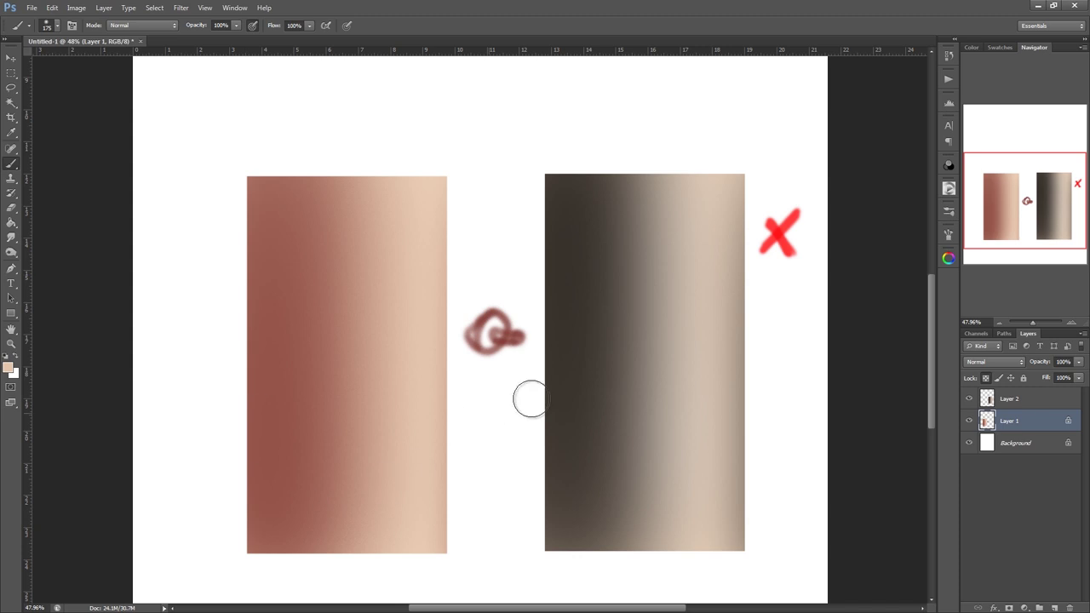
{"action": "left_click_drag", "start_coordinate": [535, 335], "coordinate": [502, 336]}
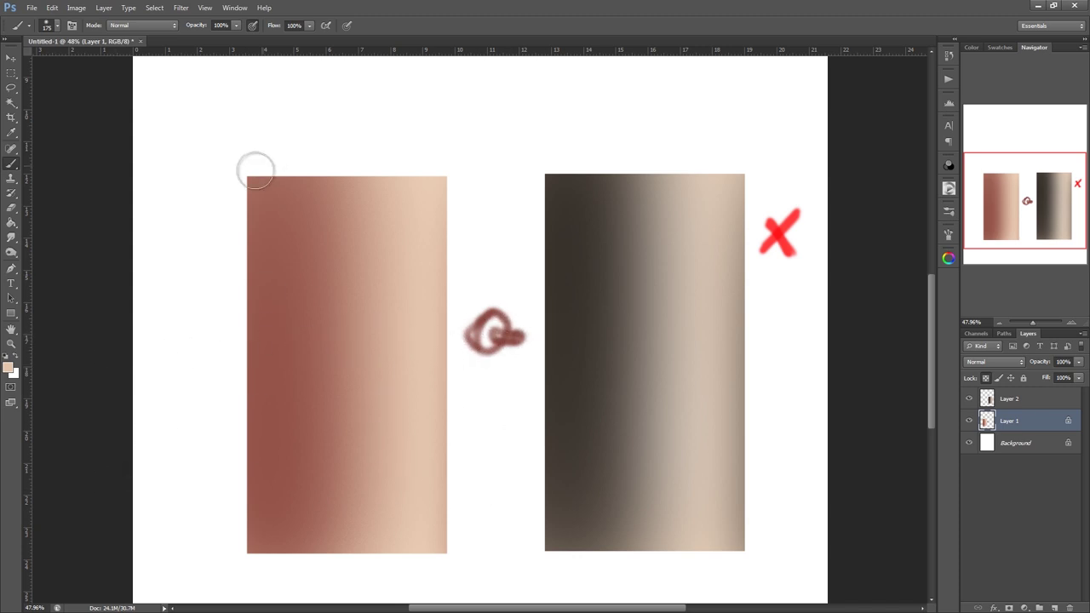
{"action": "key", "text": "bracketright"}
{"action": "key", "text": "bracketright"}
{"action": "key", "text": "bracketright"}
{"action": "mouse_move", "coordinate": [236, 158]}
{"action": "left_mouse_down"}
{"action": "mouse_move", "coordinate": [206, 444]}
{"action": "mouse_move", "coordinate": [215, 590]}
{"action": "mouse_move", "coordinate": [255, 71]}
{"action": "left_mouse_up"}
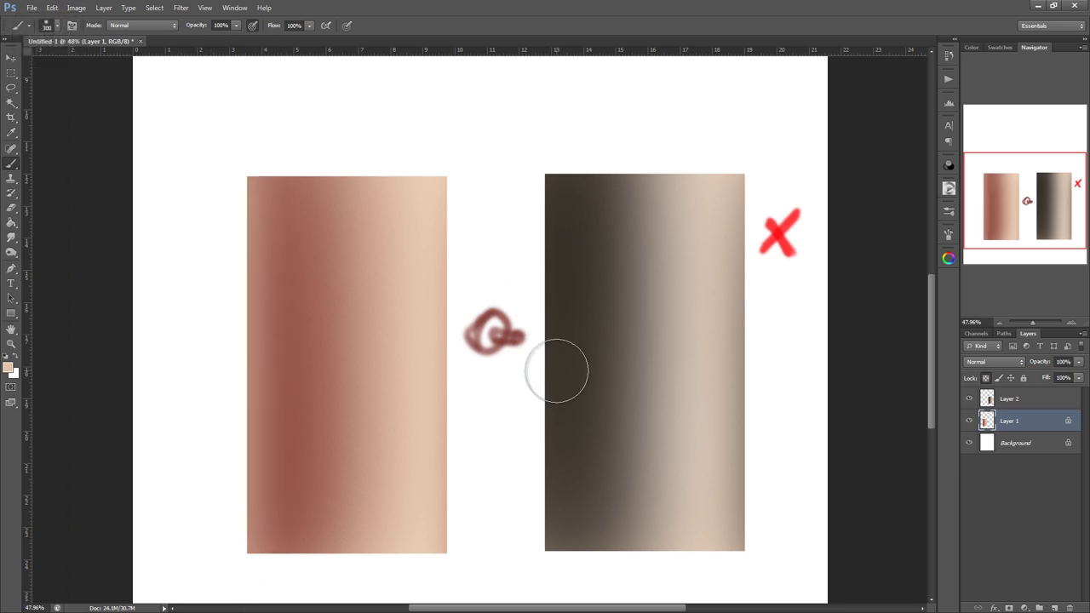
Set the foreground colour to a pale yellowish off-white and paint a straight soft highlight down the skin-tone rectangle's light side
{"action": "key", "text": "bracketleft"}
{"action": "key", "text": "bracketleft"}
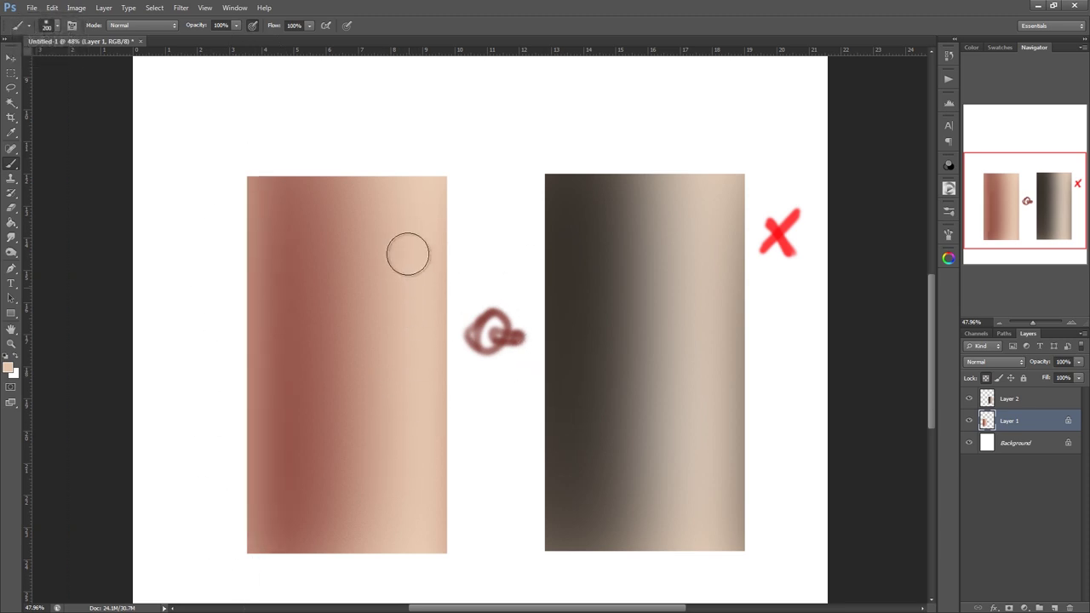
{"action": "left_click", "coordinate": [948, 257]}
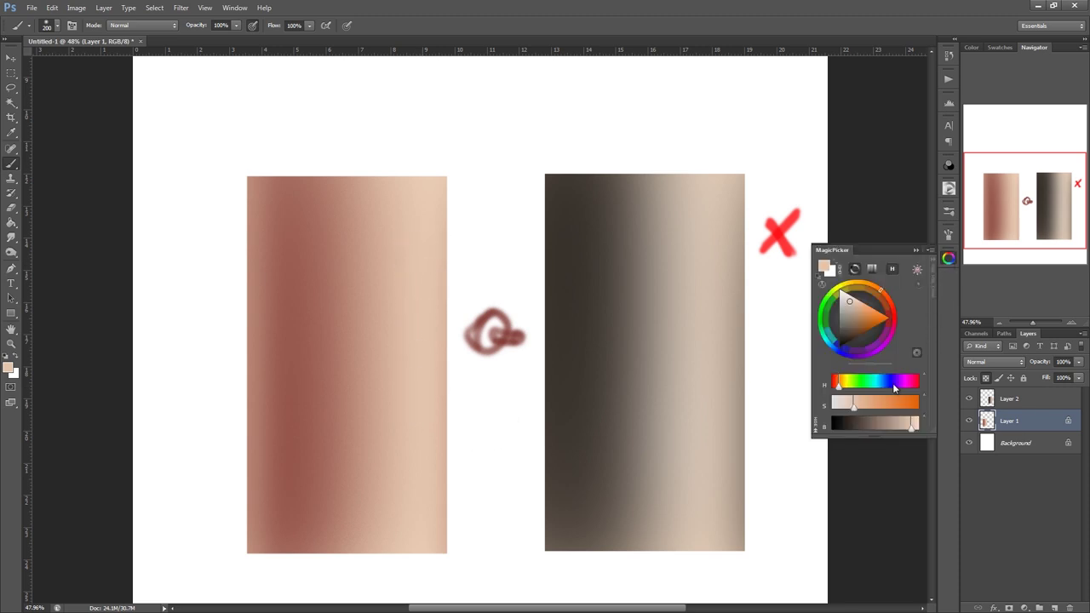
{"action": "left_click", "coordinate": [847, 382]}
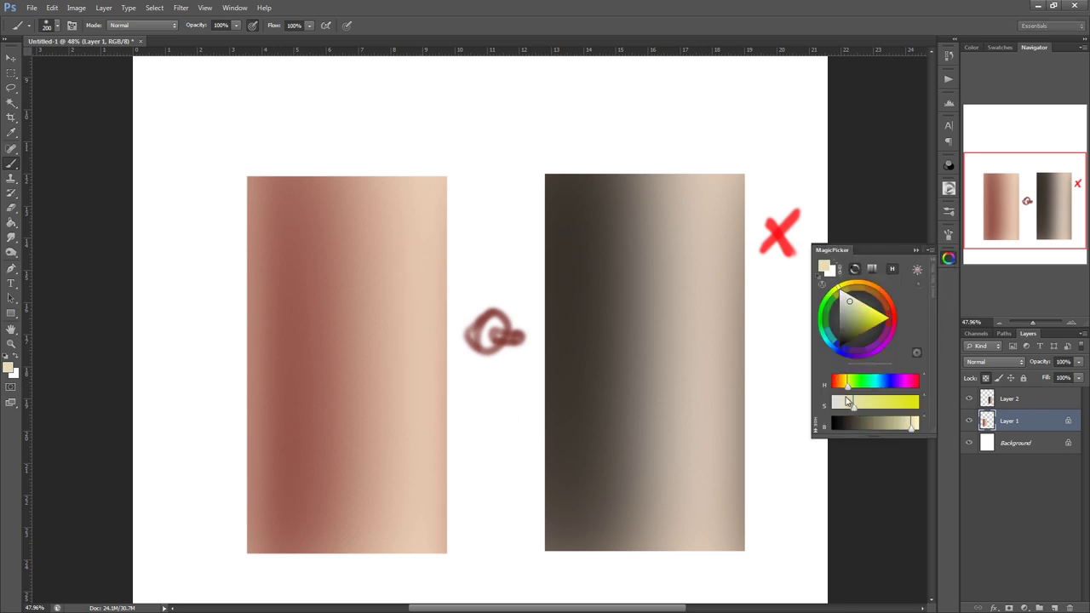
{"action": "left_click_drag", "start_coordinate": [842, 407], "coordinate": [837, 406]}
{"action": "left_click", "coordinate": [915, 428]}
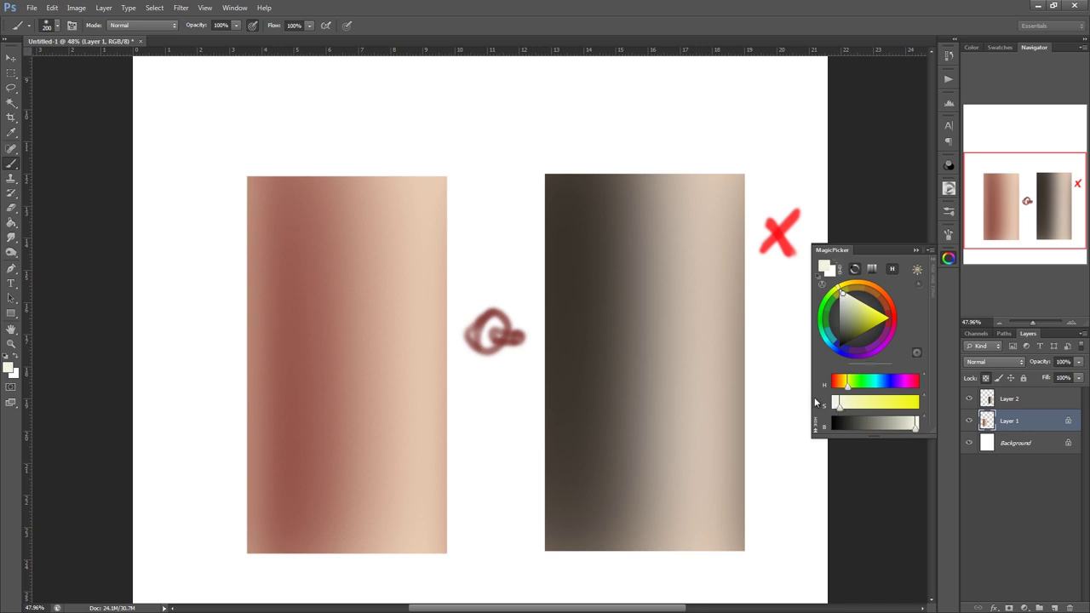
{"action": "left_click", "coordinate": [379, 503], "text": "shift"}
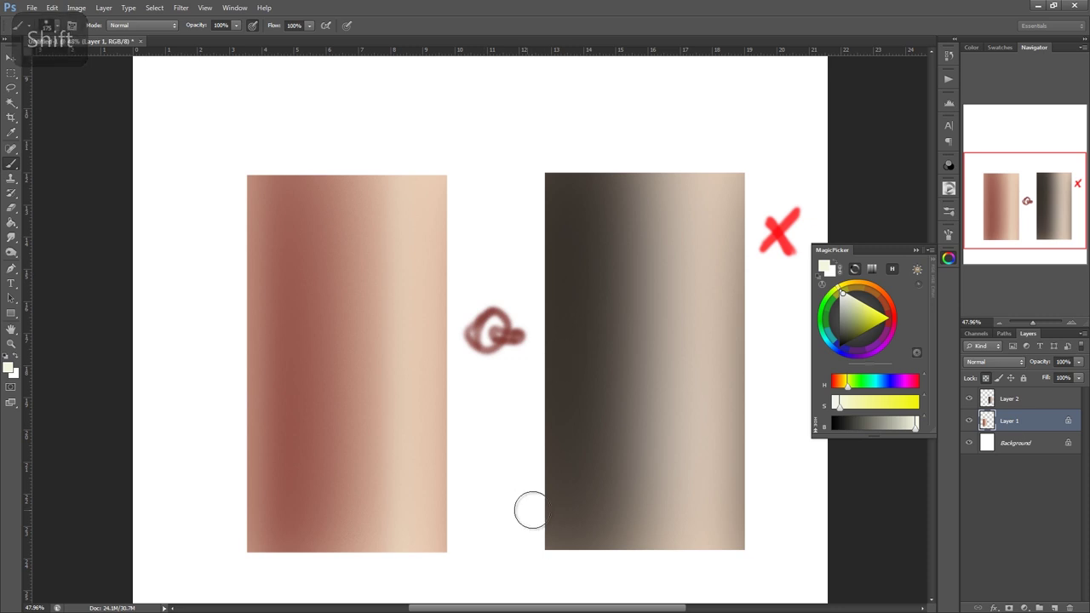
{"action": "left_click", "coordinate": [915, 250]}
{"action": "key", "text": "space"}
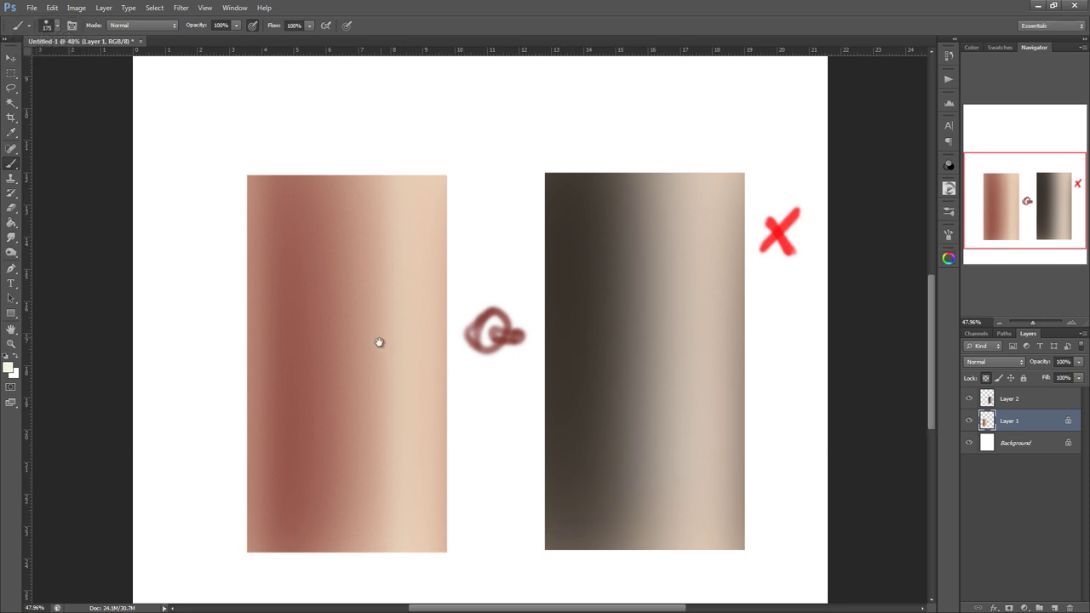
{"action": "key", "text": "ctrl"}
{"action": "mouse_move", "coordinate": [360, 351]}
{"action": "left_mouse_down"}
{"action": "mouse_move", "coordinate": [384, 312]}
{"action": "mouse_move", "coordinate": [445, 343]}
{"action": "mouse_move", "coordinate": [451, 379]}
{"action": "left_mouse_up"}
{"action": "key", "text": "space"}
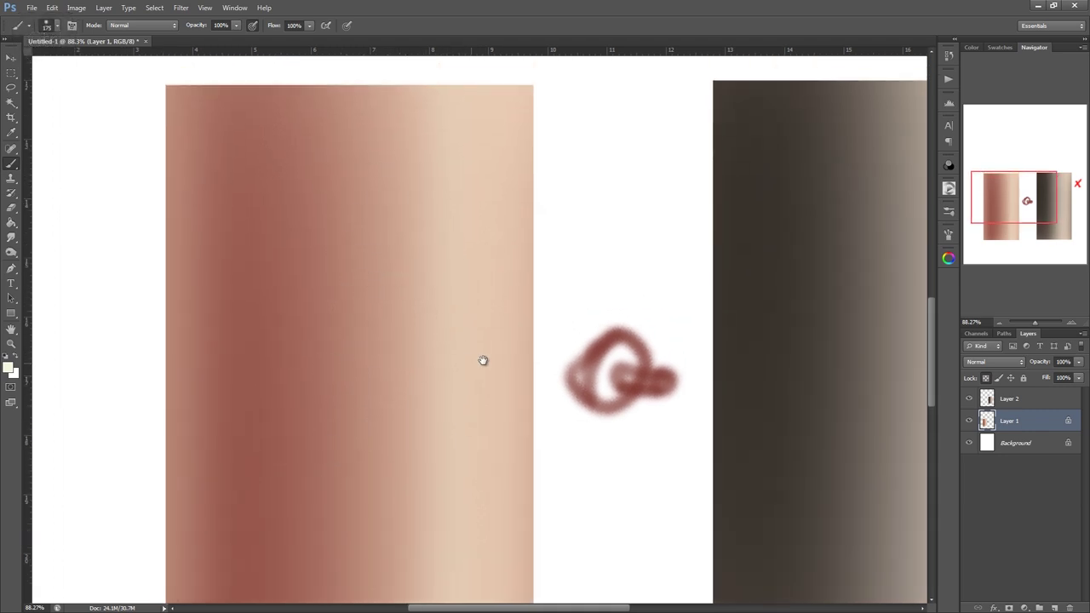
{"action": "mouse_move", "coordinate": [511, 347]}
{"action": "left_mouse_down"}
{"action": "mouse_move", "coordinate": [492, 378]}
{"action": "mouse_move", "coordinate": [480, 376]}
{"action": "mouse_move", "coordinate": [511, 338]}
{"action": "mouse_move", "coordinate": [567, 382]}
{"action": "left_mouse_up"}
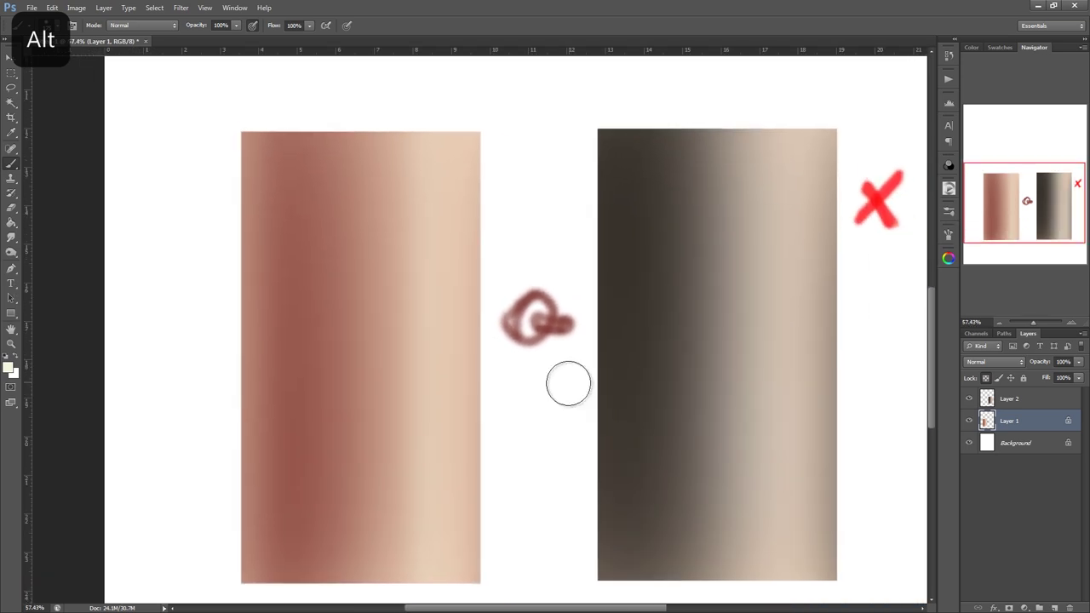
Try a 300 px speckled skin-texture brush in sampled dark red down the skin-tone rectangle's transition zone, and undo the stroke
{"action": "right_click", "coordinate": [567, 382]}
{"action": "left_click_drag", "start_coordinate": [836, 482], "coordinate": [838, 526]}
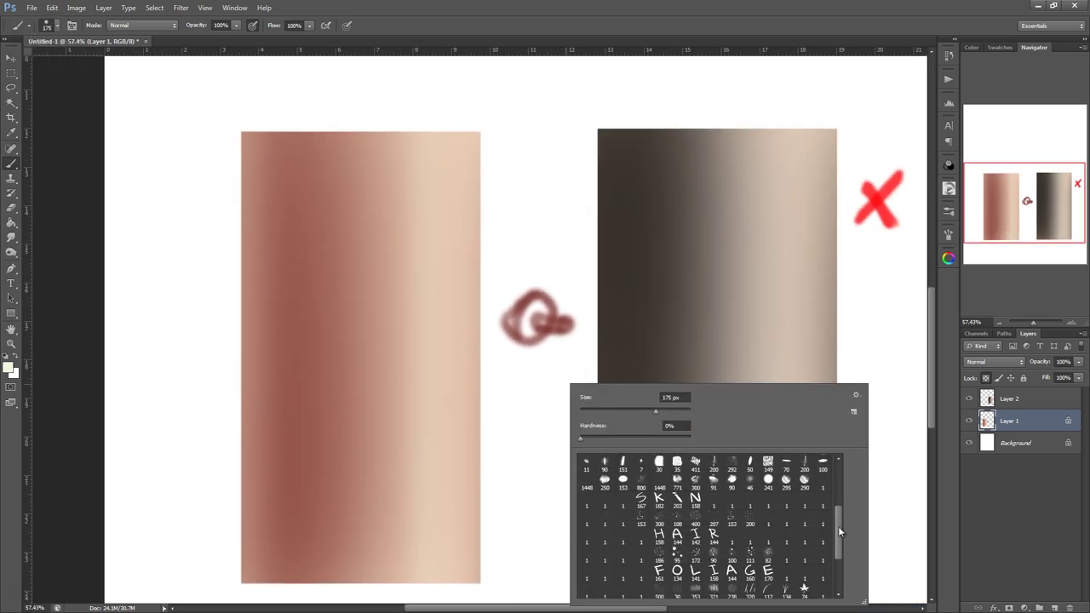
{"action": "left_click", "coordinate": [660, 523]}
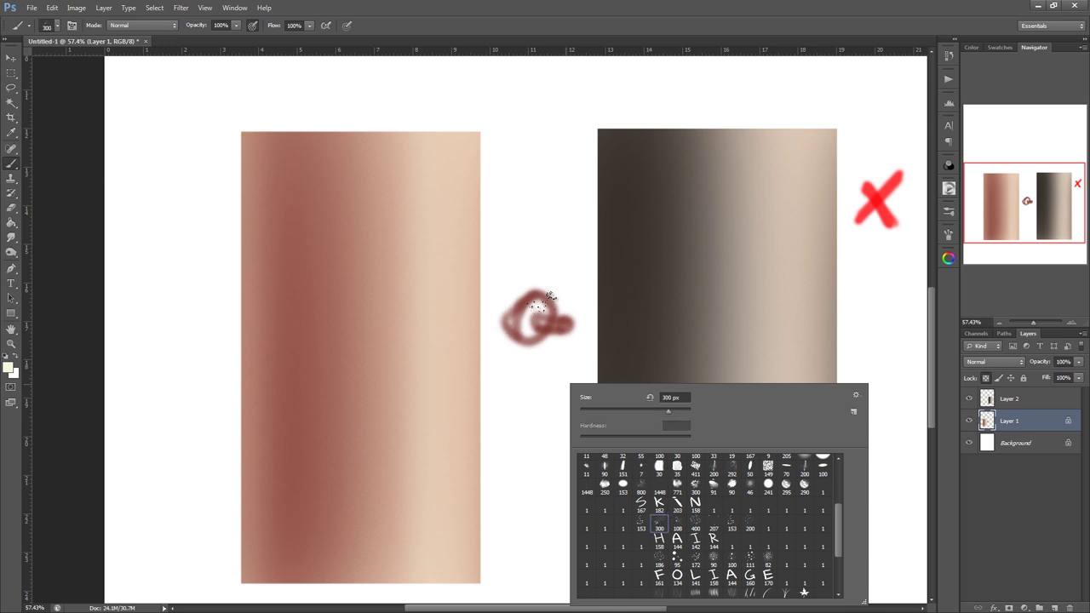
{"action": "left_click", "coordinate": [311, 285], "text": "alt"}
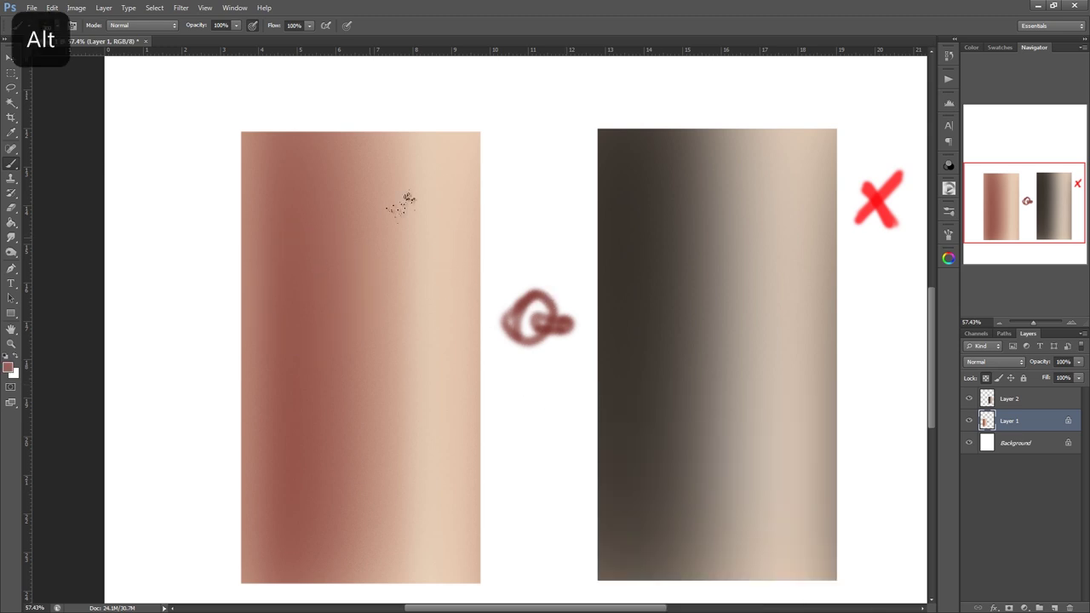
{"action": "left_click_drag", "start_coordinate": [409, 199], "coordinate": [410, 392]}
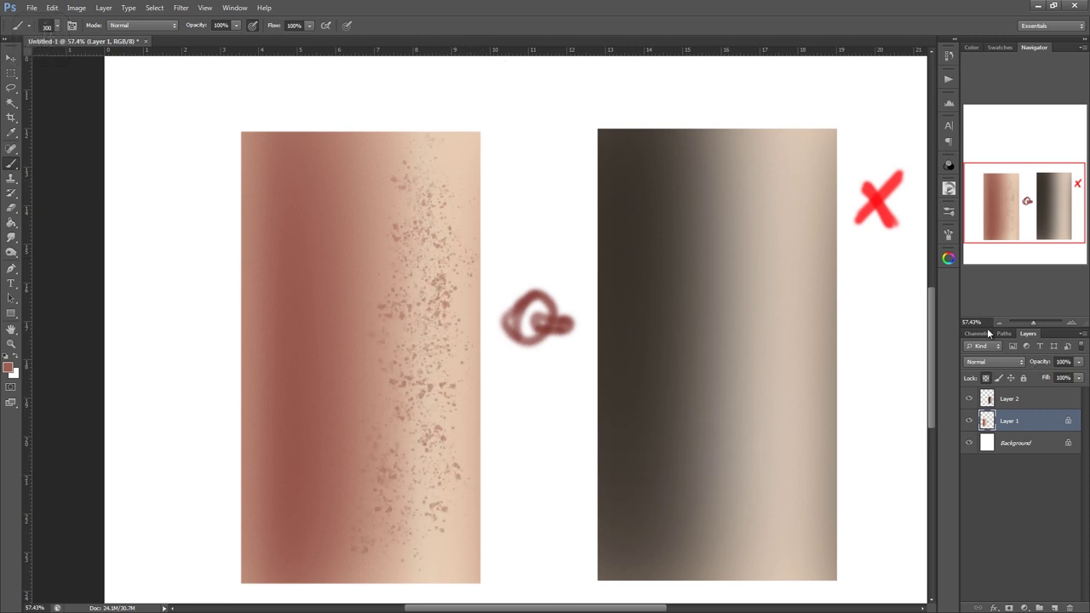
{"action": "key", "text": "ctrl+z"}
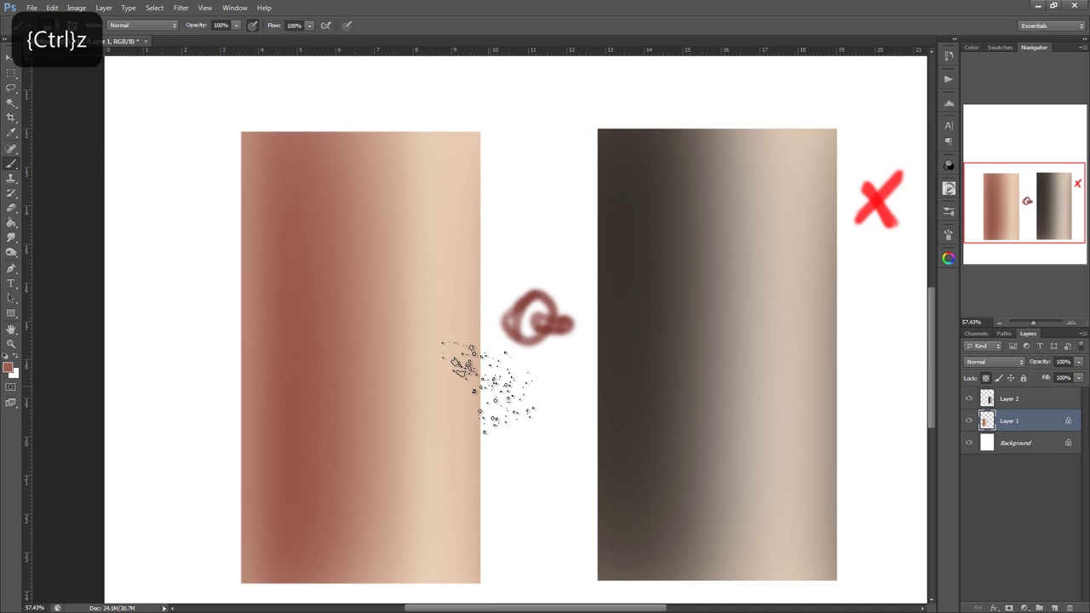
Try a vertical stroke with a 200 px hard round brush along the skin-tone rectangle's transition zone, and undo it
{"action": "scroll", "coordinate": [498, 382], "scroll_direction": "down", "scroll_amount": 3}
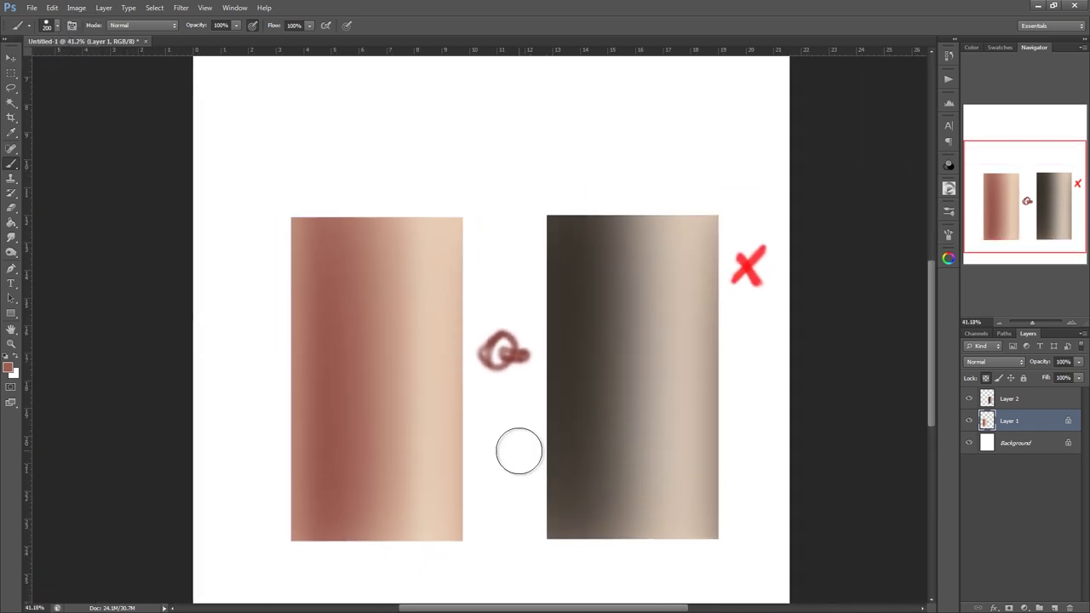
{"action": "right_click", "coordinate": [528, 441]}
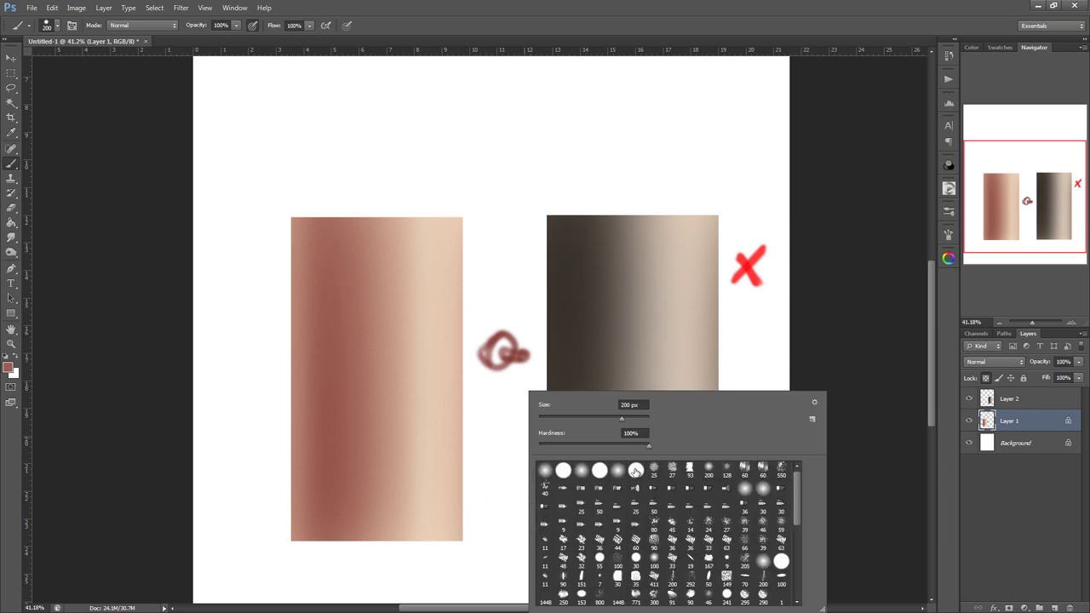
{"action": "left_click", "coordinate": [418, 303]}
{"action": "left_click_drag", "start_coordinate": [425, 324], "coordinate": [418, 438]}
{"action": "key", "text": "ctrl+z"}
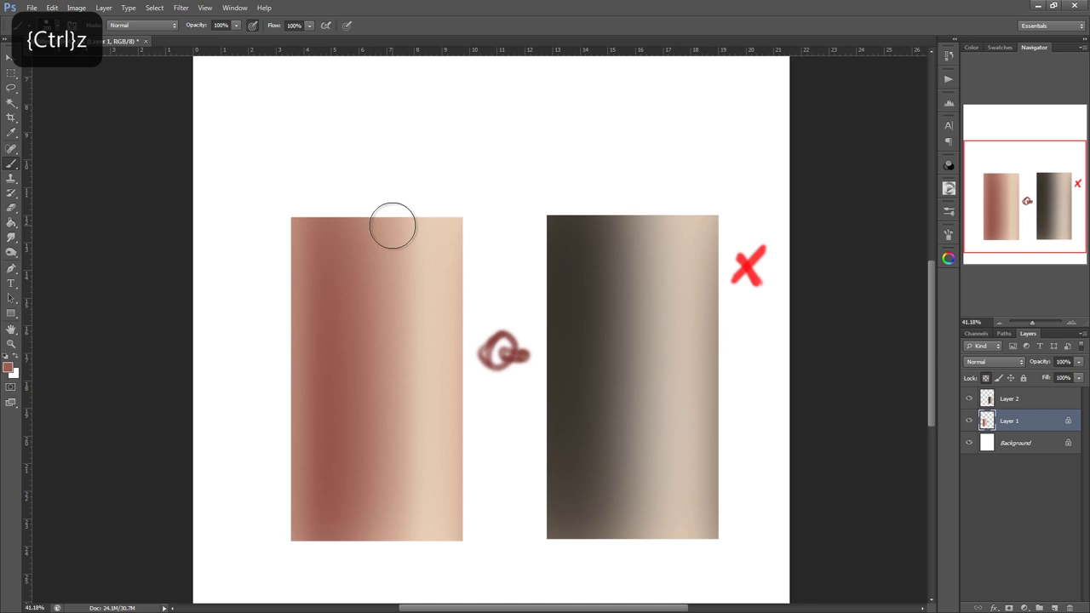
Set the foreground colour to a dark saturated brown by shifting the hue towards orange, lowering brightness and raising saturation
{"action": "left_click", "coordinate": [948, 257]}
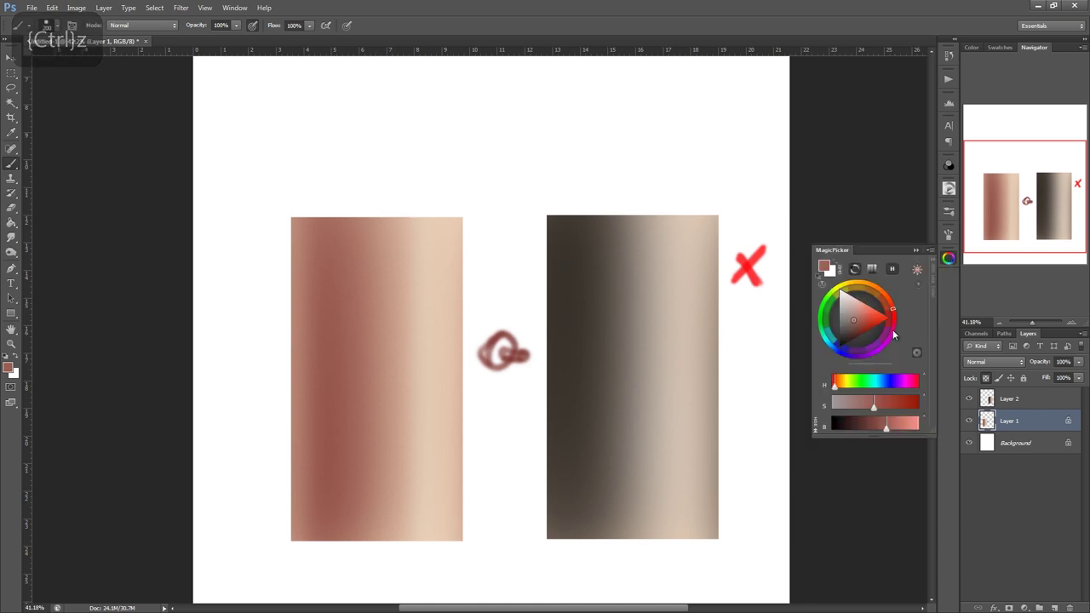
{"action": "left_click", "coordinate": [886, 297]}
{"action": "left_click", "coordinate": [867, 423]}
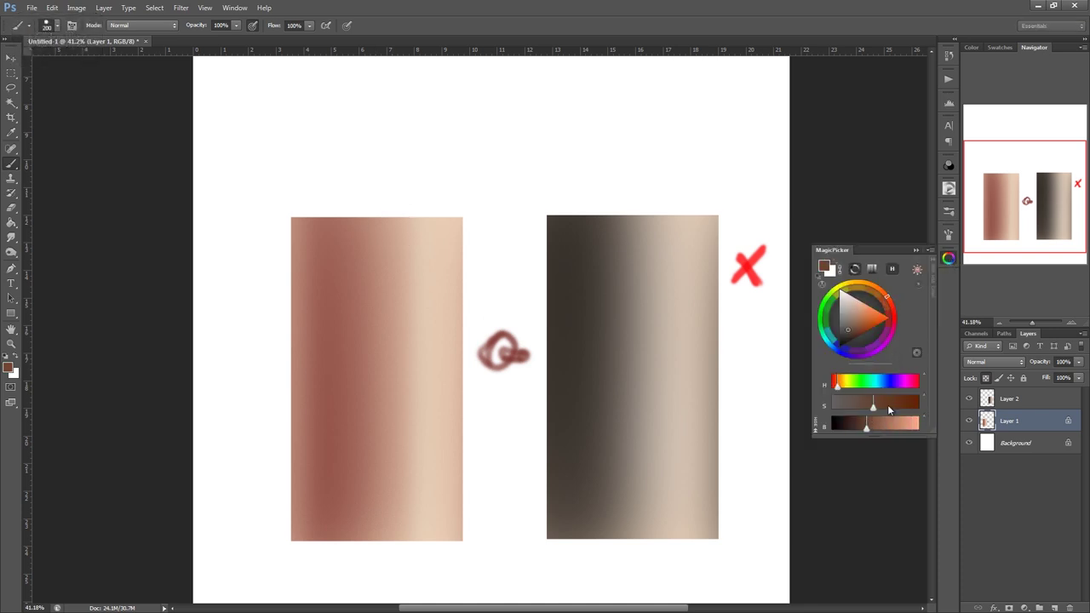
{"action": "left_click_drag", "start_coordinate": [891, 404], "coordinate": [897, 404]}
Dot tiny brown moles near the skin-tone rectangle's upper right edge with a 9 px hard round brush, undoing the test marks
{"action": "key", "text": "ctrl+z"}
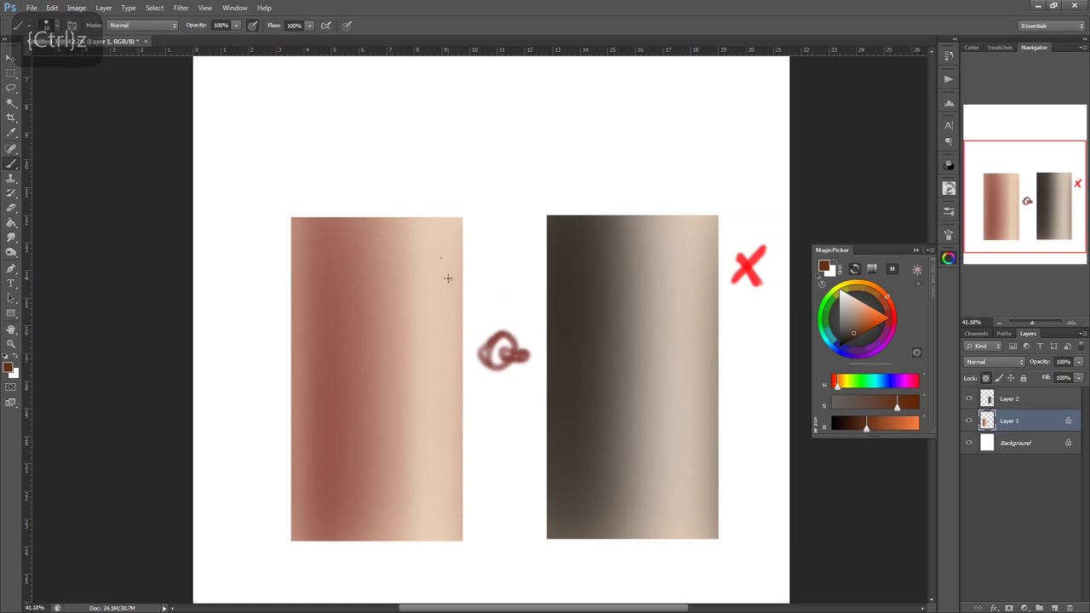
{"action": "key", "text": "bracketleft"}
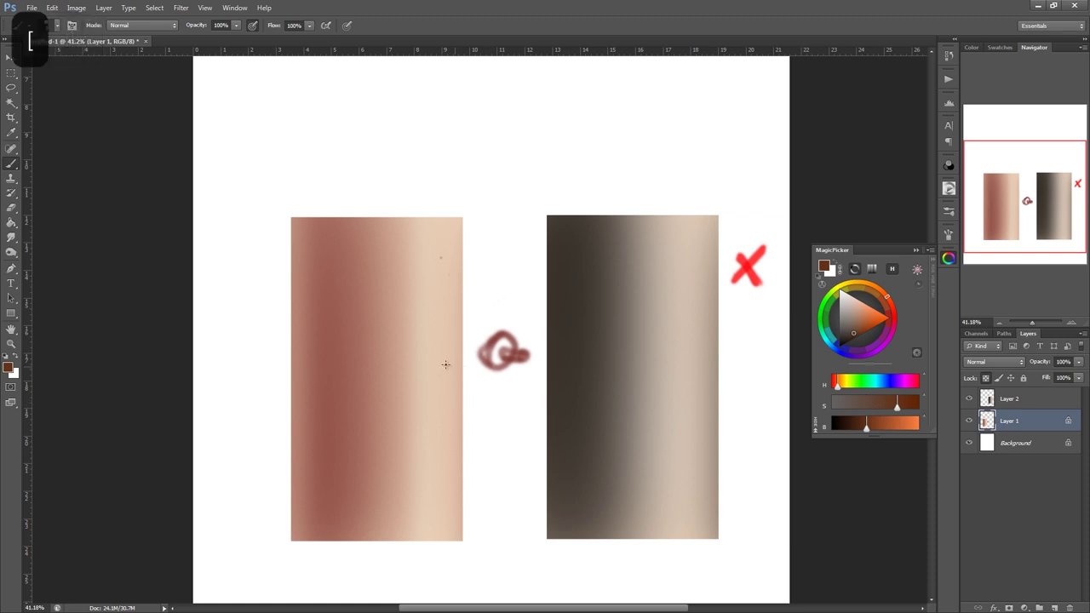
{"action": "right_click", "coordinate": [445, 364]}
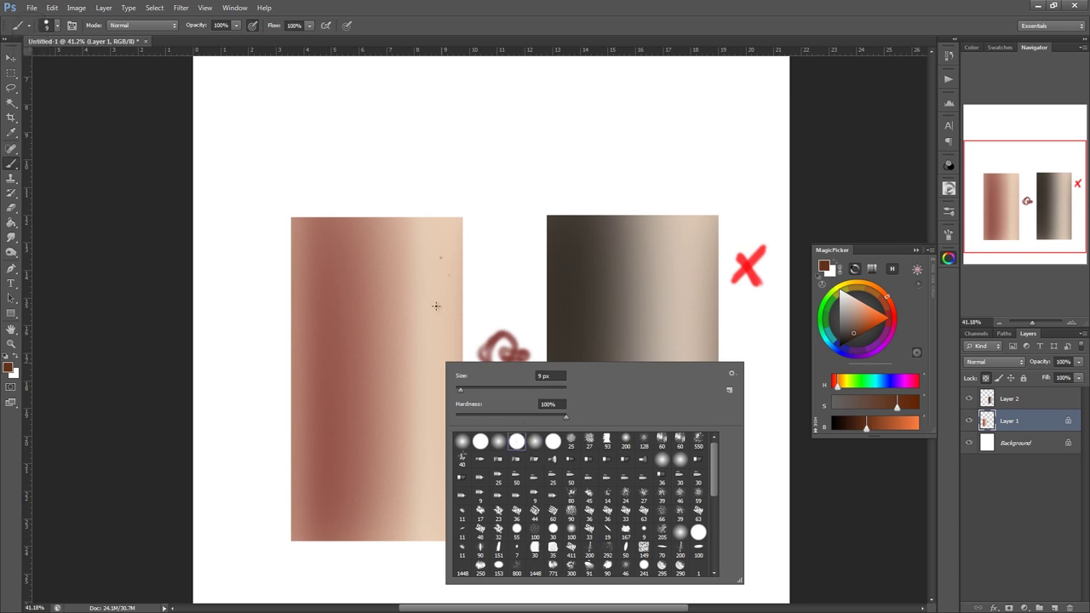
{"action": "mouse_move", "coordinate": [427, 304]}
{"action": "left_mouse_down"}
{"action": "mouse_move", "coordinate": [417, 341]}
{"action": "mouse_move", "coordinate": [430, 401]}
{"action": "left_mouse_up"}
{"action": "key", "text": "ctrl+z"}
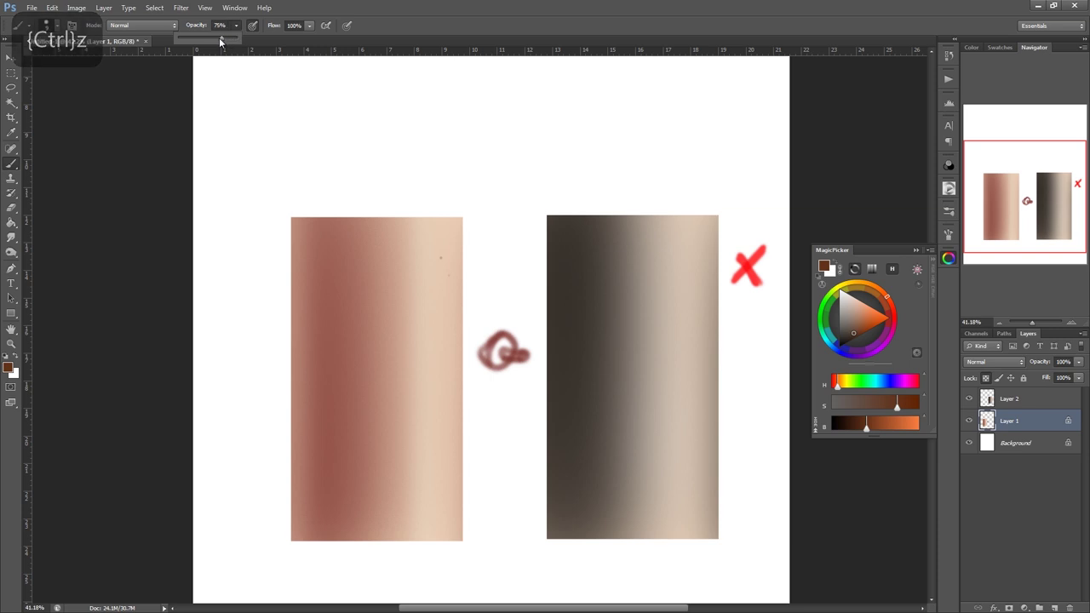
Set the brush to 75% opacity and 15 px and scatter small brown moles over the skin-tone rectangle, undoing misplaced ones
{"action": "key", "text": "7"}
{"action": "key", "text": "5"}
{"action": "key", "text": "bracketright"}
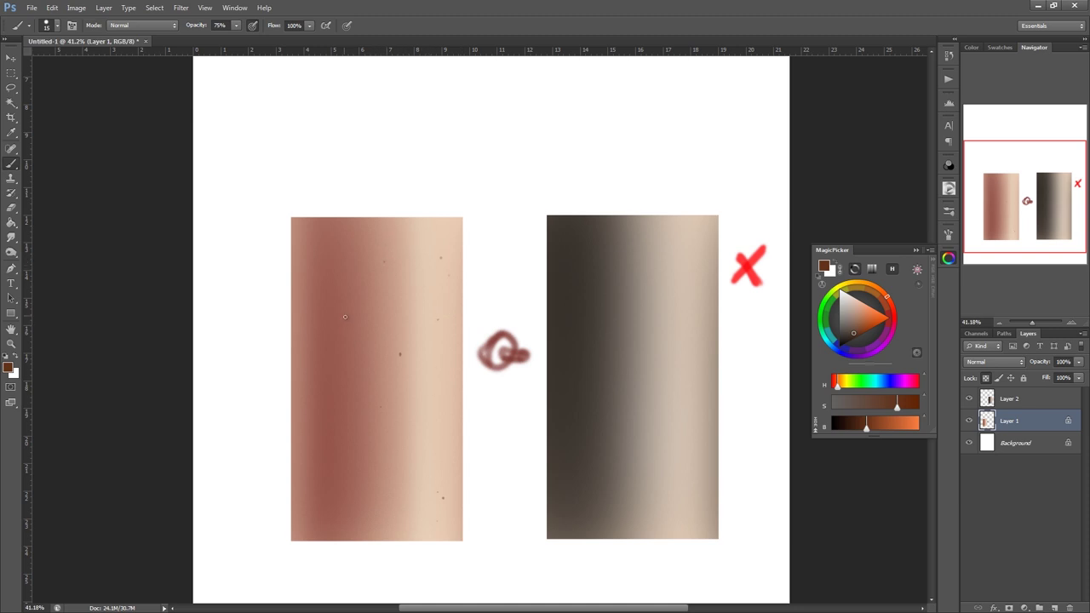
{"action": "key", "text": "ctrl+z"}
{"action": "key", "text": "ctrl+z"}
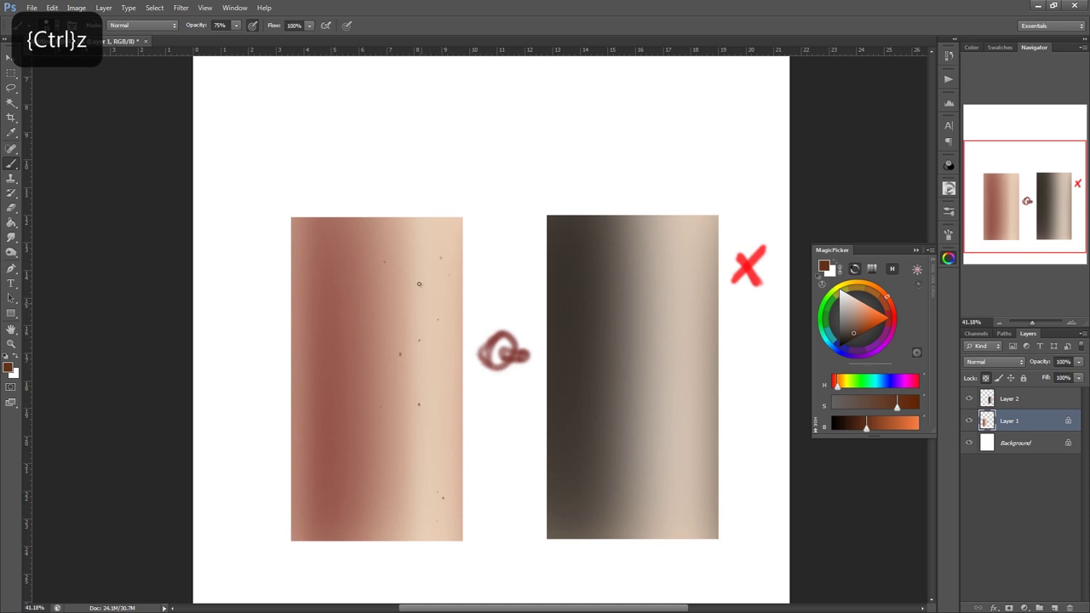
{"action": "key", "text": "ctrl+z"}
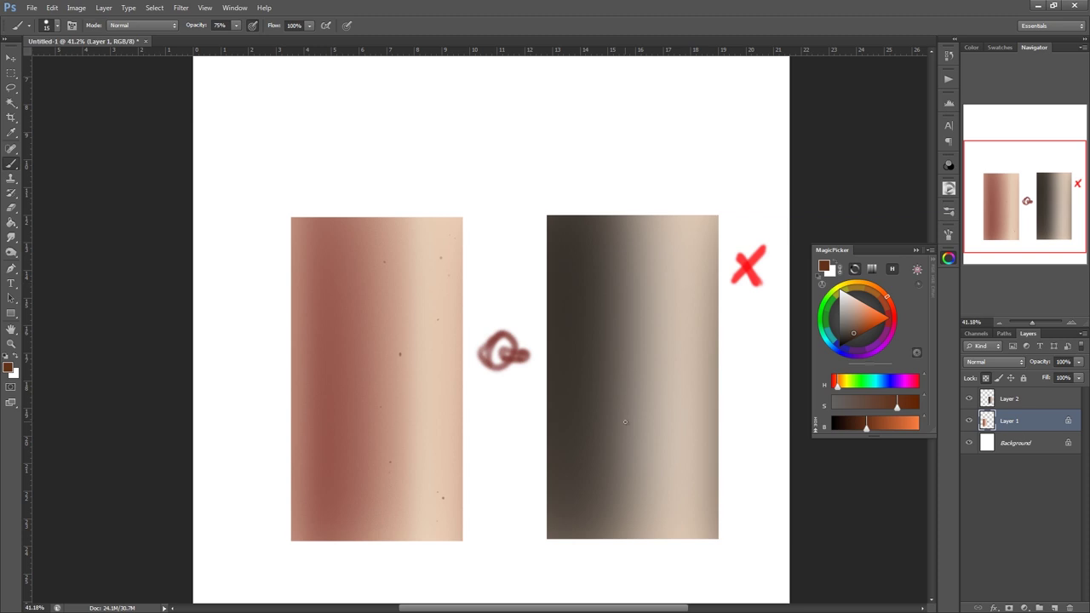
{"action": "left_click", "coordinate": [948, 258]}
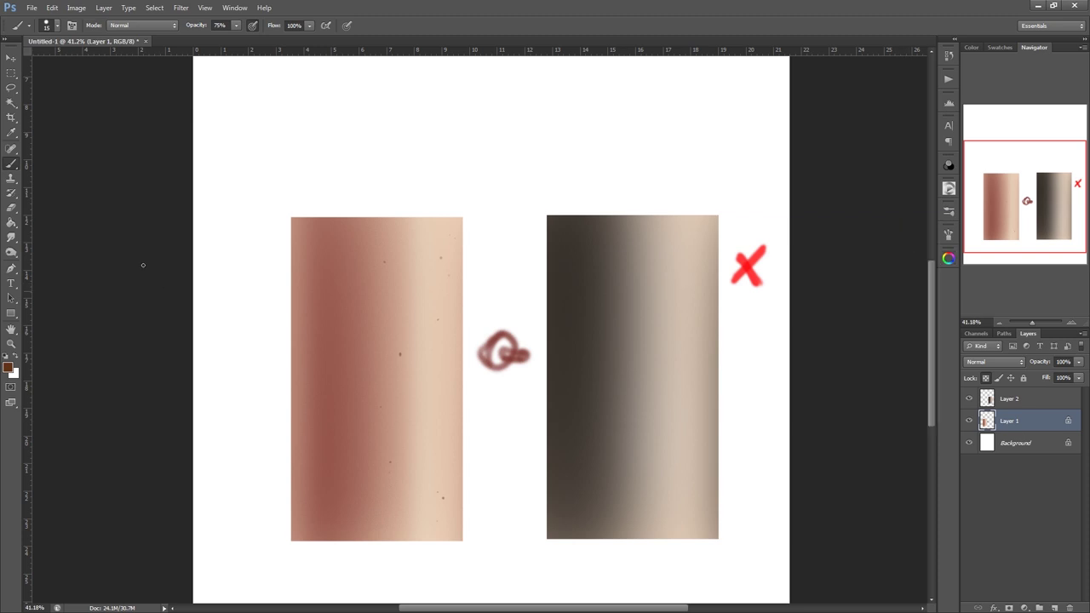
Burn fine curved skin creases into the shaded part of the skin-tone rectangle, using the Midtones range at 29% exposure
{"action": "left_click", "coordinate": [13, 253]}
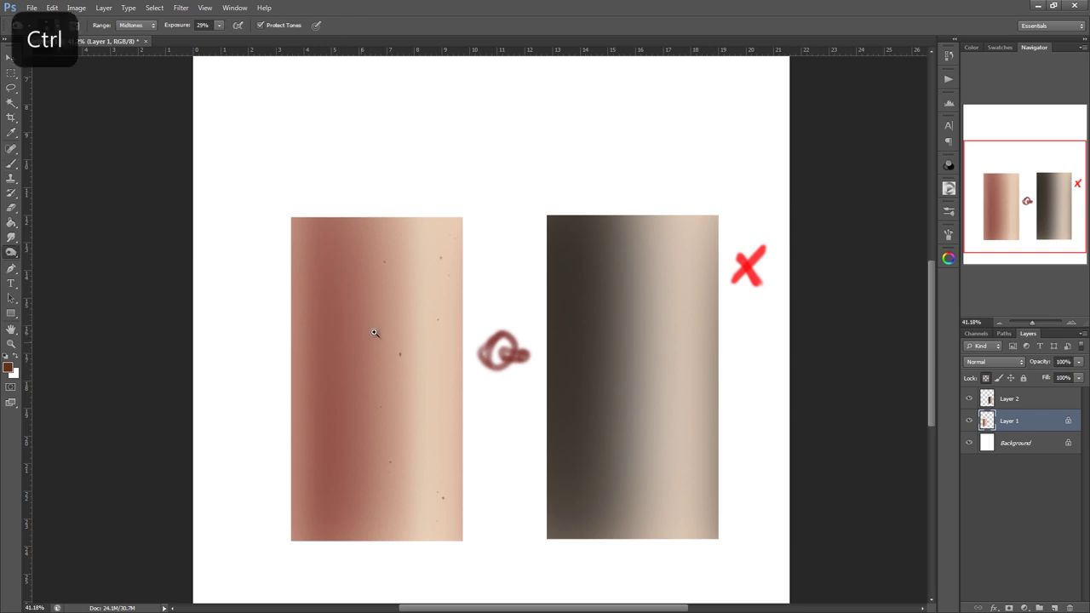
{"action": "left_click_drag", "start_coordinate": [373, 333], "coordinate": [373, 306]}
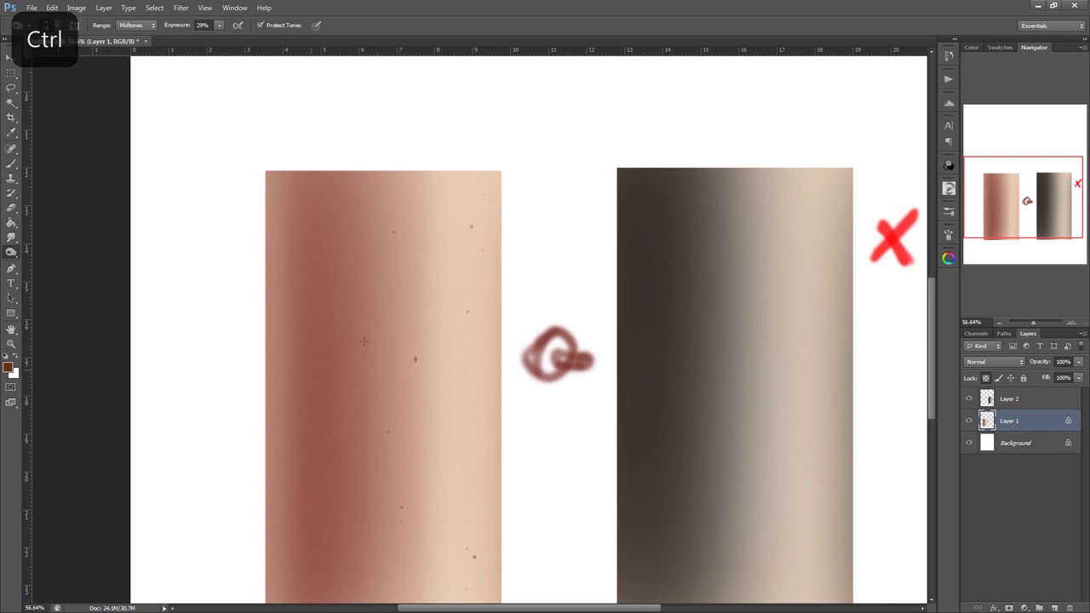
{"action": "key", "text": "ctrl+z"}
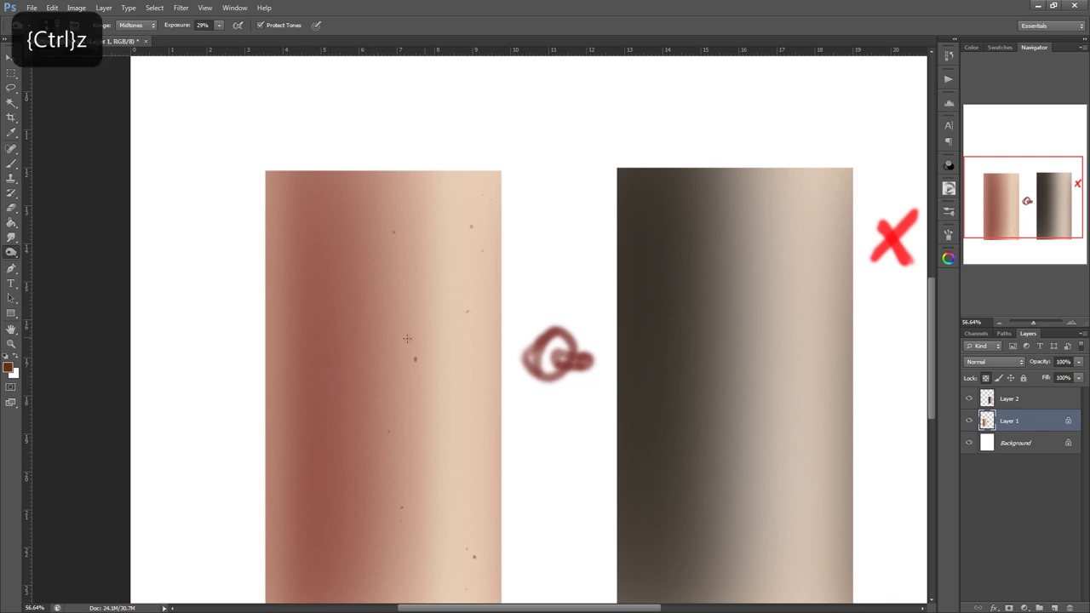
{"action": "key", "text": "ctrl+z"}
{"action": "key", "text": "ctrl+z"}
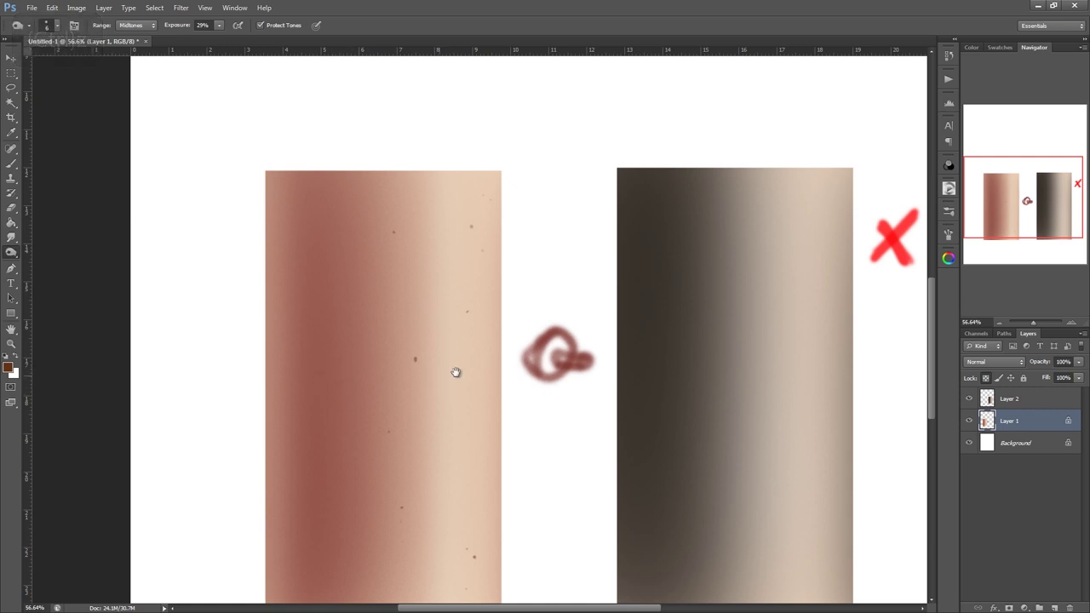
{"action": "scroll", "coordinate": [443, 367], "scroll_direction": "down", "scroll_amount": 2, "text": "alt"}
{"action": "left_click_drag", "start_coordinate": [443, 367], "coordinate": [438, 353]}
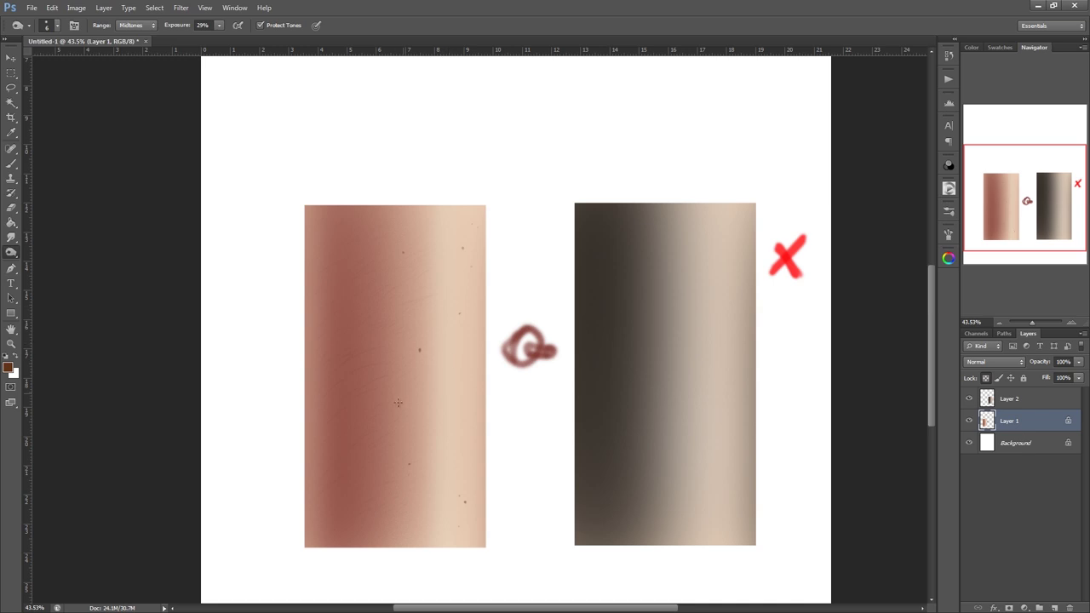
Sample white for the Brush, reduce it to 9 px and test a thin highlight stroke on the skin-tone rectangle's light side
{"action": "key", "text": "alt"}
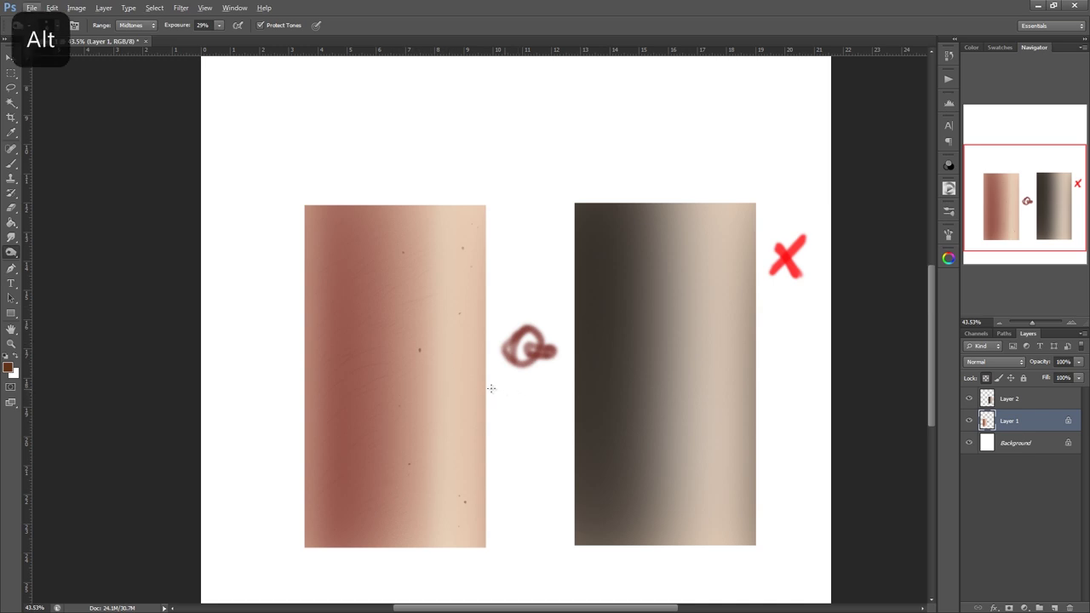
{"action": "key", "text": "b"}
{"action": "key", "text": "alt"}
{"action": "left_click", "coordinate": [542, 402], "text": "alt"}
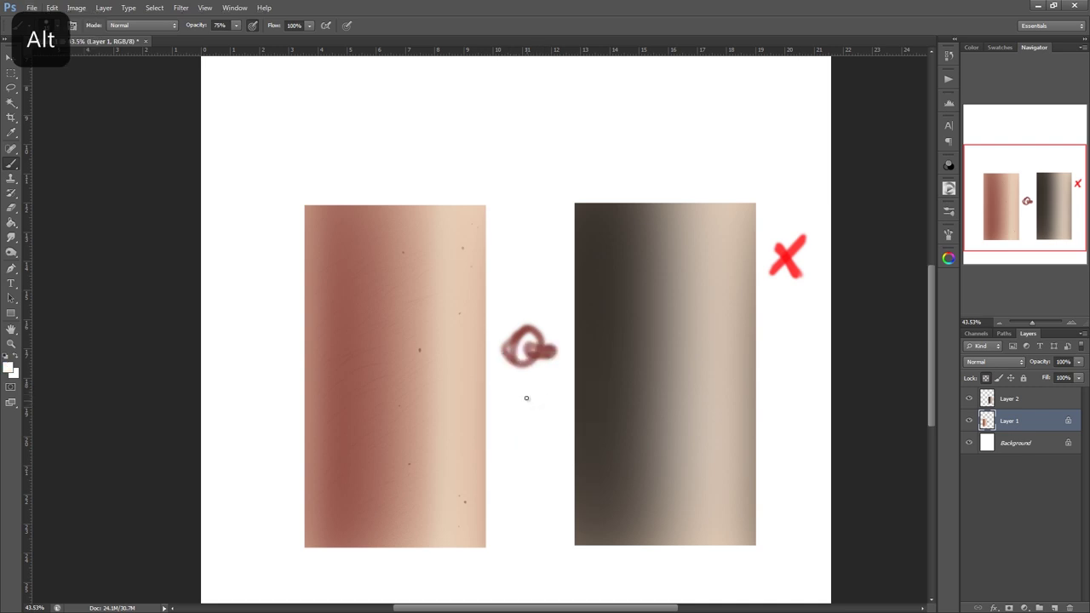
{"action": "key", "text": "bracketleft"}
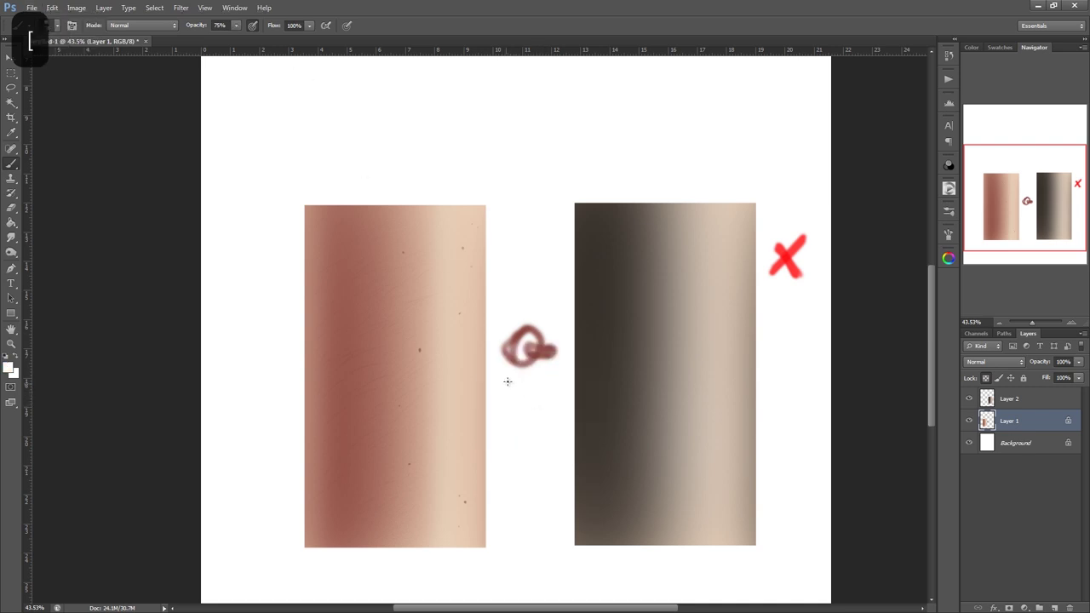
{"action": "left_click_drag", "start_coordinate": [431, 396], "coordinate": [451, 390]}
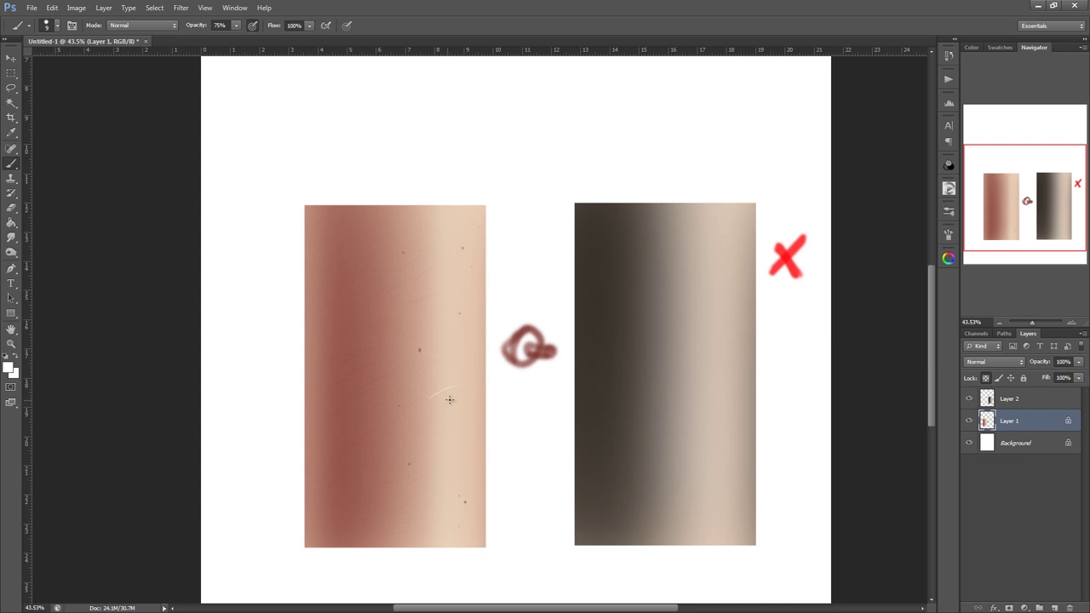
{"action": "key", "text": "ctrl+z"}
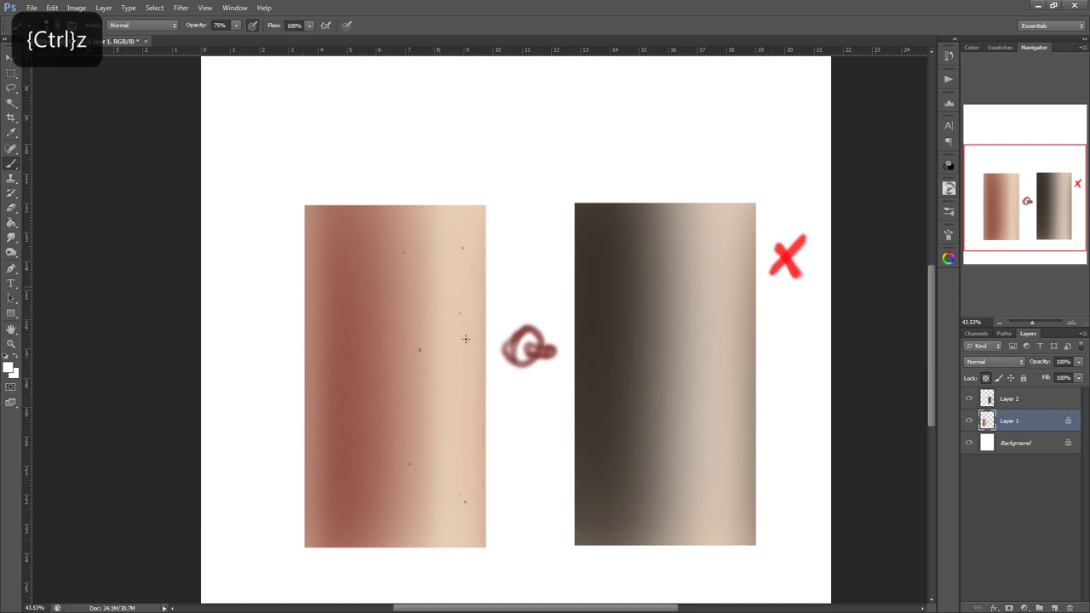
Choose another hard round tip, reduce it to 7 px and paint fine diagonal white creases down the skin-tone rectangle's light side
{"action": "right_click", "coordinate": [488, 390]}
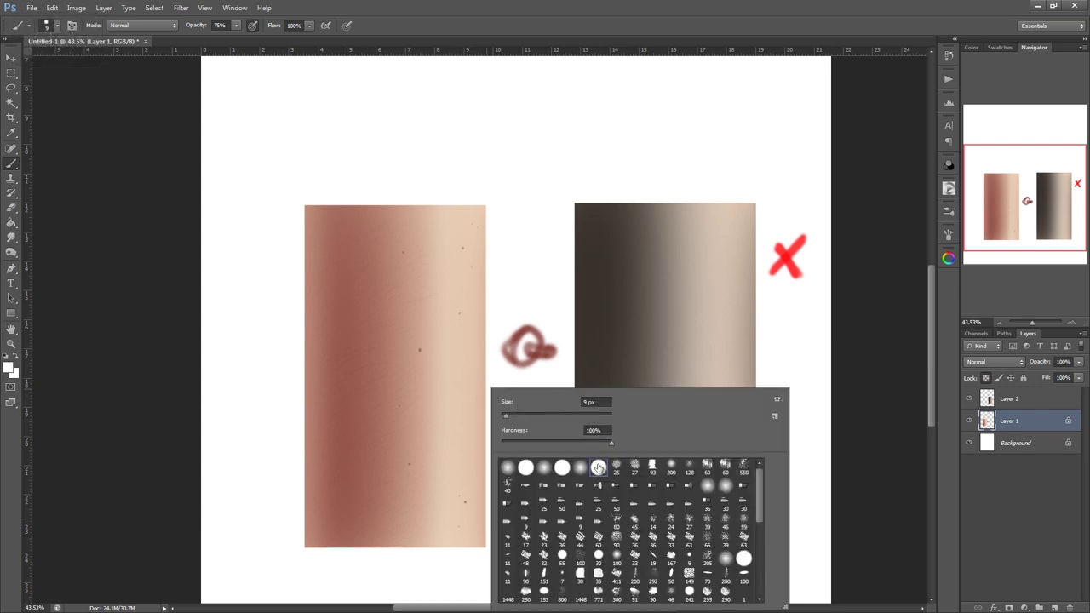
{"action": "left_click_drag", "start_coordinate": [438, 287], "coordinate": [441, 402]}
{"action": "key", "text": "ctrl+z"}
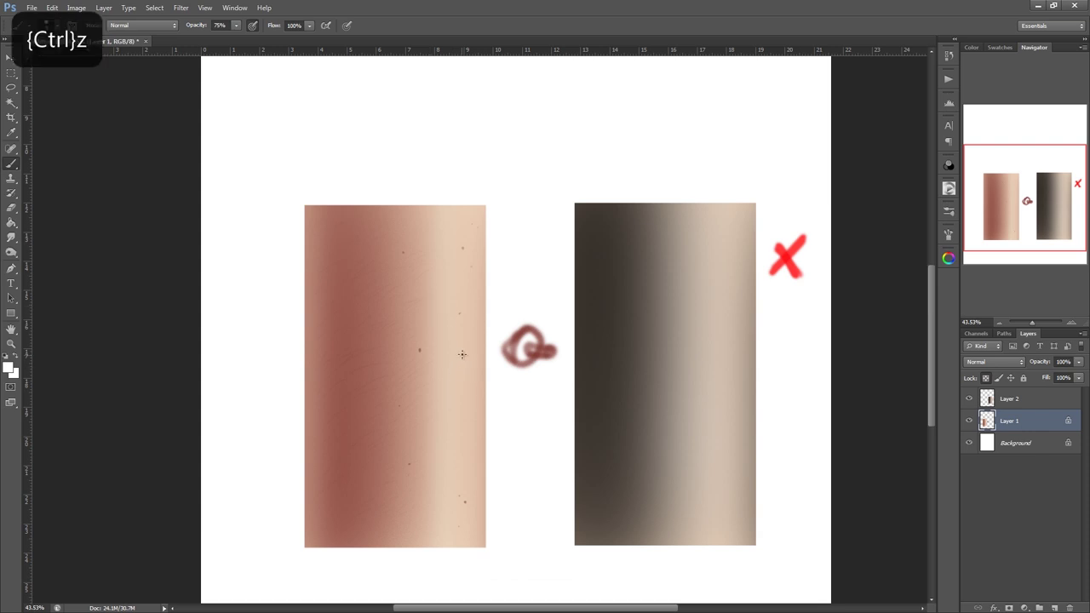
{"action": "key", "text": "bracketleft"}
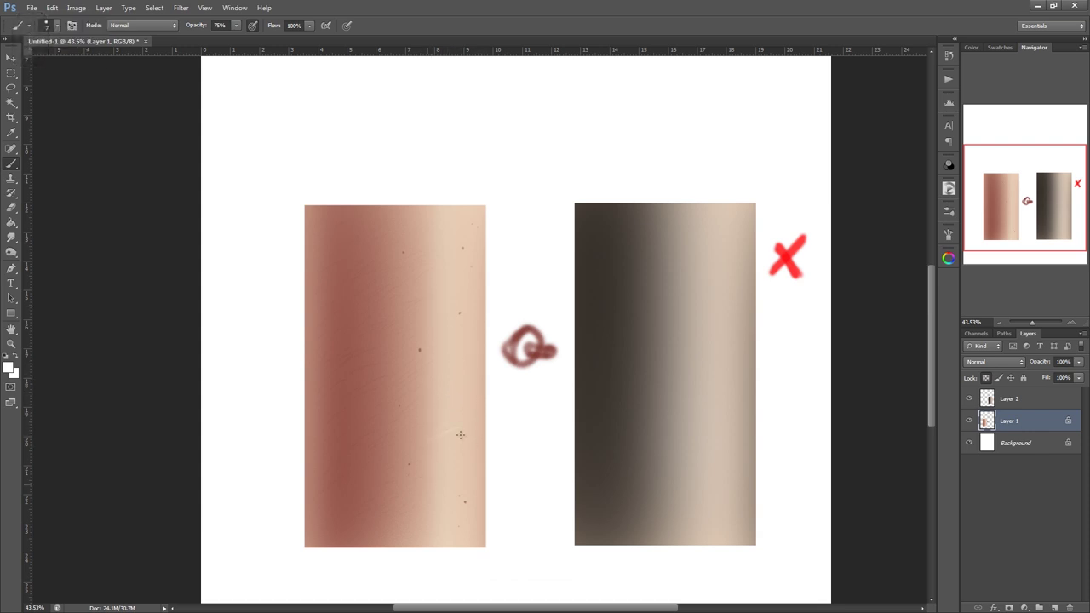
{"action": "left_click_drag", "start_coordinate": [429, 441], "coordinate": [461, 426]}
{"action": "left_click_drag", "start_coordinate": [434, 398], "coordinate": [449, 384]}
{"action": "left_click_drag", "start_coordinate": [435, 241], "coordinate": [457, 228]}
{"action": "left_click_drag", "start_coordinate": [431, 331], "coordinate": [447, 308]}
Extend finer 6 px white creases into the rectangle's shaded middle, undoing stray strokes and lowering the brush opacity to 36%
{"action": "key", "text": "bracketleft"}
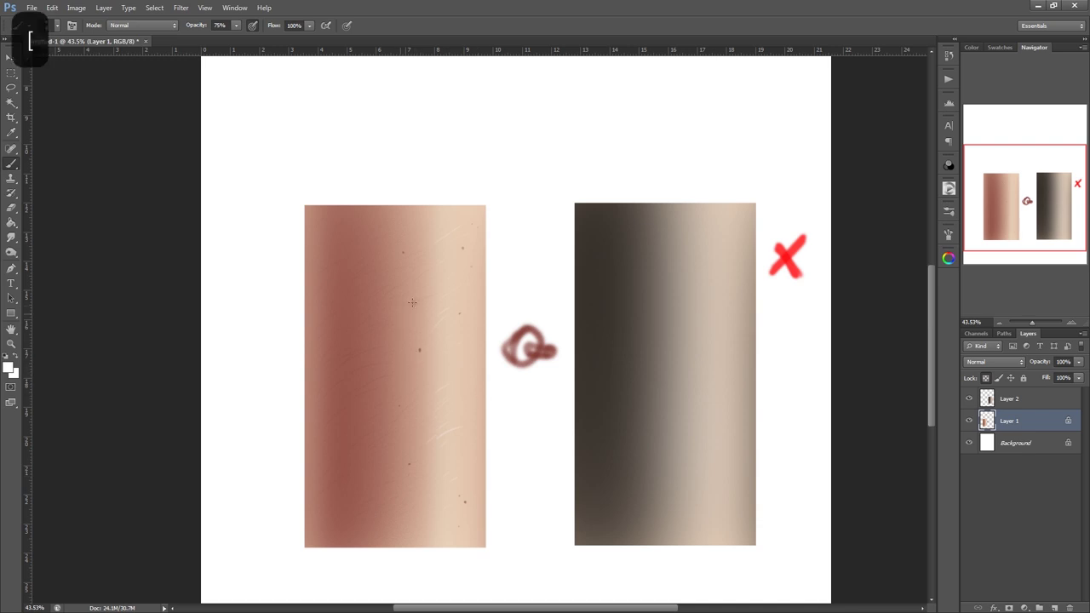
{"action": "key", "text": "ctrl+z"}
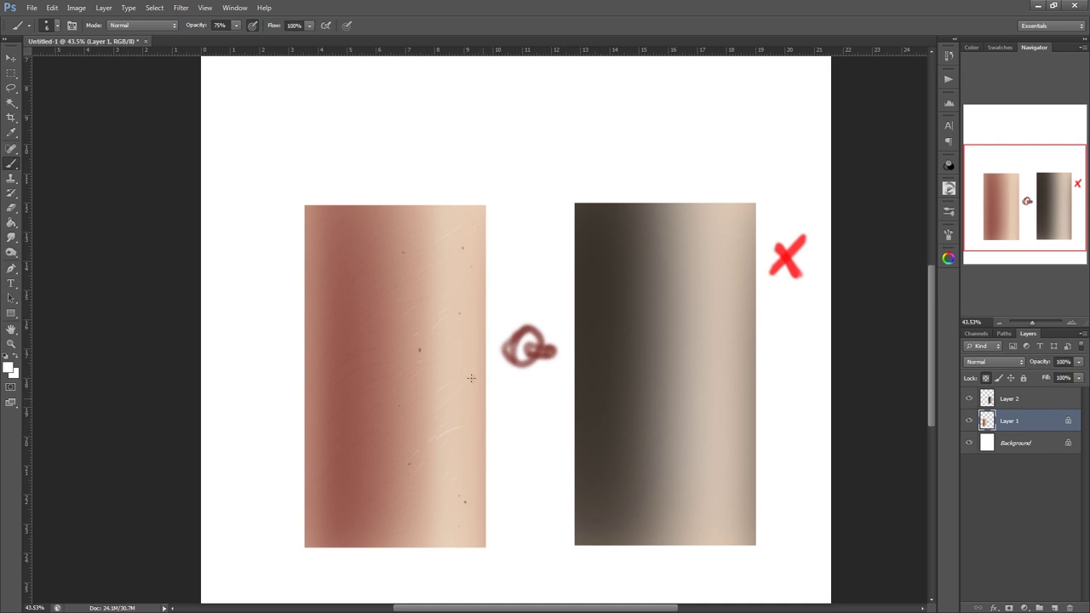
{"action": "key", "text": "ctrl+z"}
Sample the shaded skin tone, shift it to a darker, saturated orange-brown and paint fine hairs along the skin-tone rectangle's shaded outer edge
{"action": "left_click", "coordinate": [360, 312], "text": "alt"}
{"action": "left_click", "coordinate": [948, 257]}
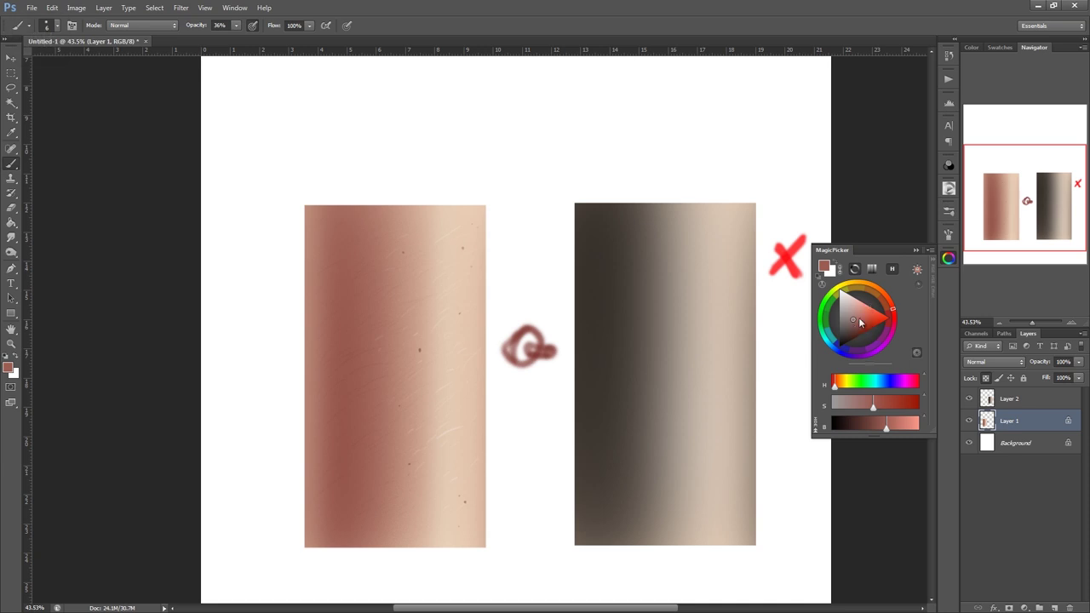
{"action": "left_click_drag", "start_coordinate": [895, 306], "coordinate": [886, 293]}
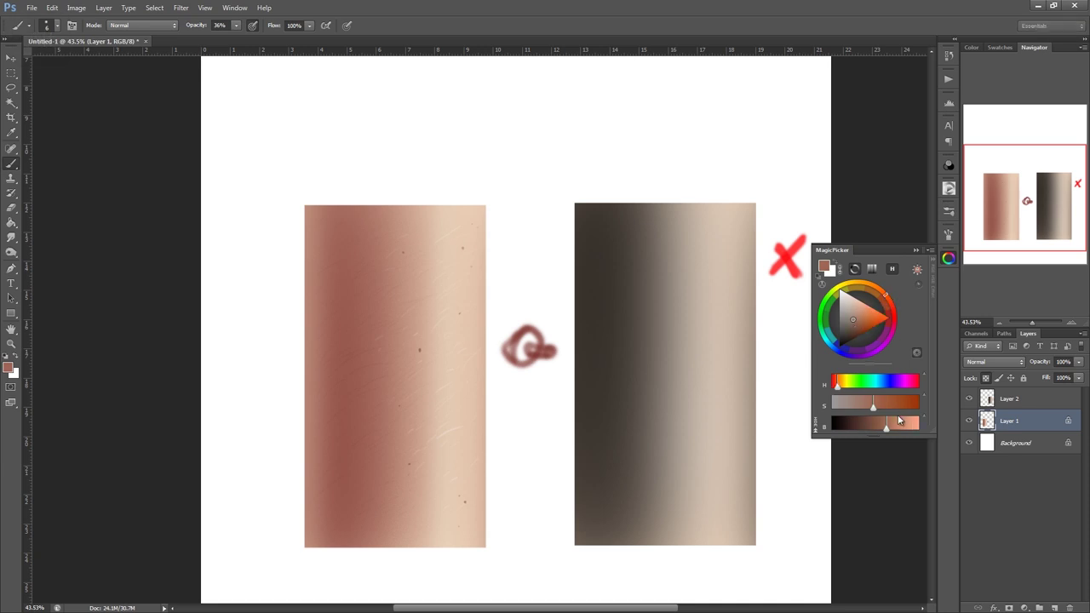
{"action": "left_click", "coordinate": [900, 403]}
{"action": "left_click_drag", "start_coordinate": [886, 425], "coordinate": [866, 430]}
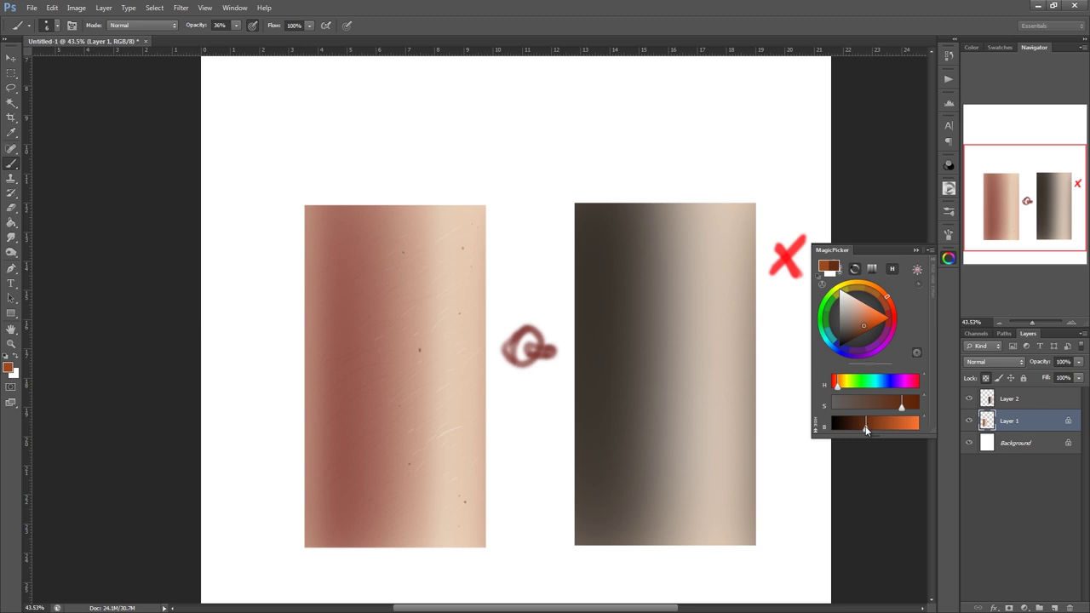
{"action": "key", "text": "ctrl+z"}
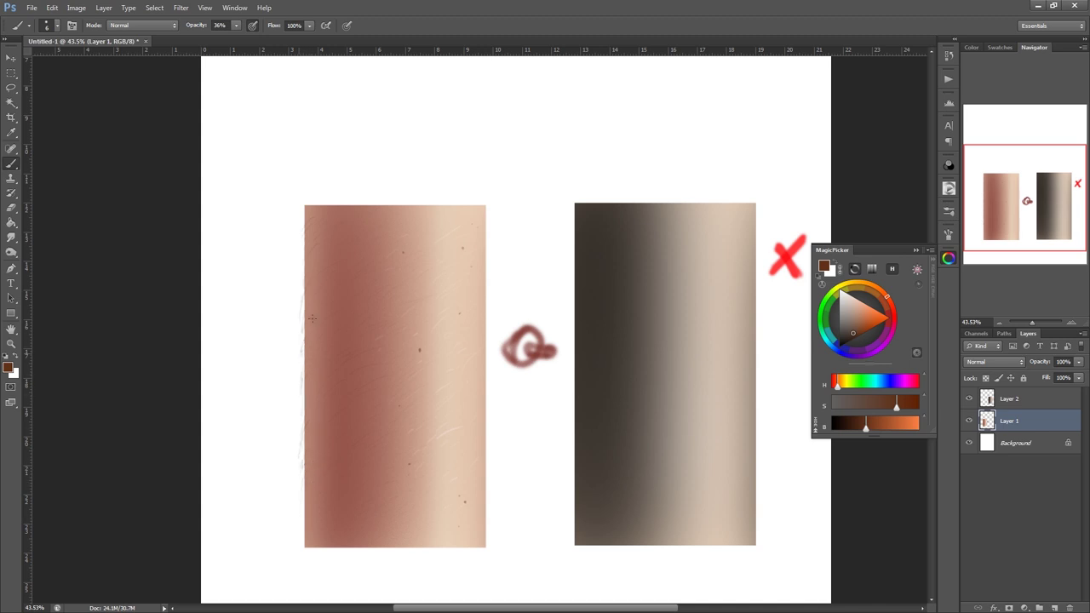
Switch the brush colour to dark green, enlarge the tip and paint a thin checkmark beside the skin-tone rectangle
{"action": "left_click", "coordinate": [861, 382]}
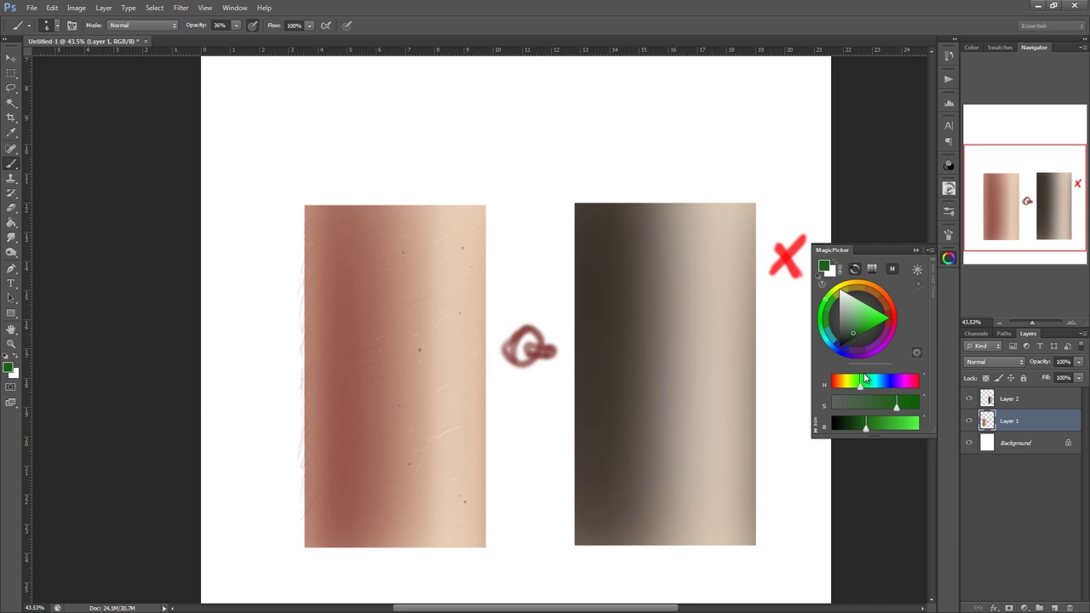
{"action": "left_click", "coordinate": [985, 377]}
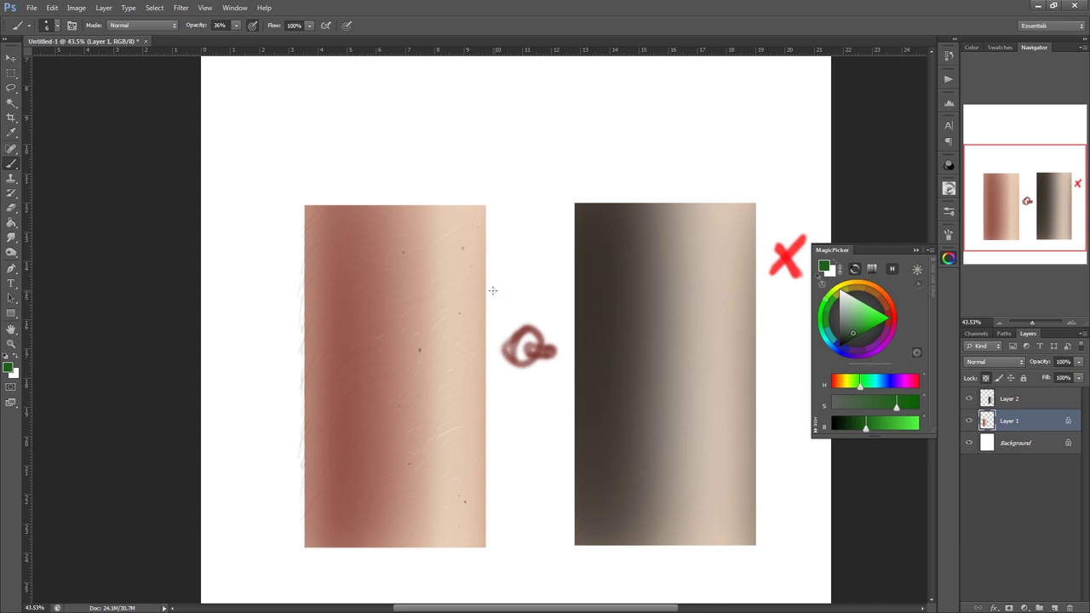
{"action": "key", "text": "bracketright"}
{"action": "left_click", "coordinate": [985, 377]}
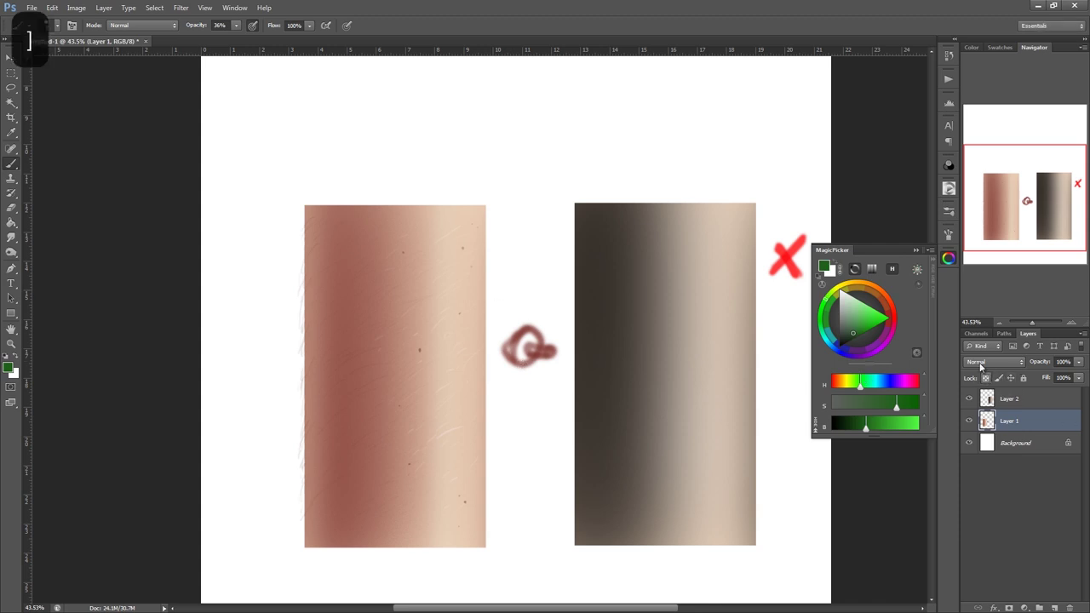
{"action": "mouse_move", "coordinate": [496, 275]}
{"action": "left_mouse_down"}
{"action": "mouse_move", "coordinate": [507, 293]}
{"action": "mouse_move", "coordinate": [531, 256]}
{"action": "left_mouse_up"}
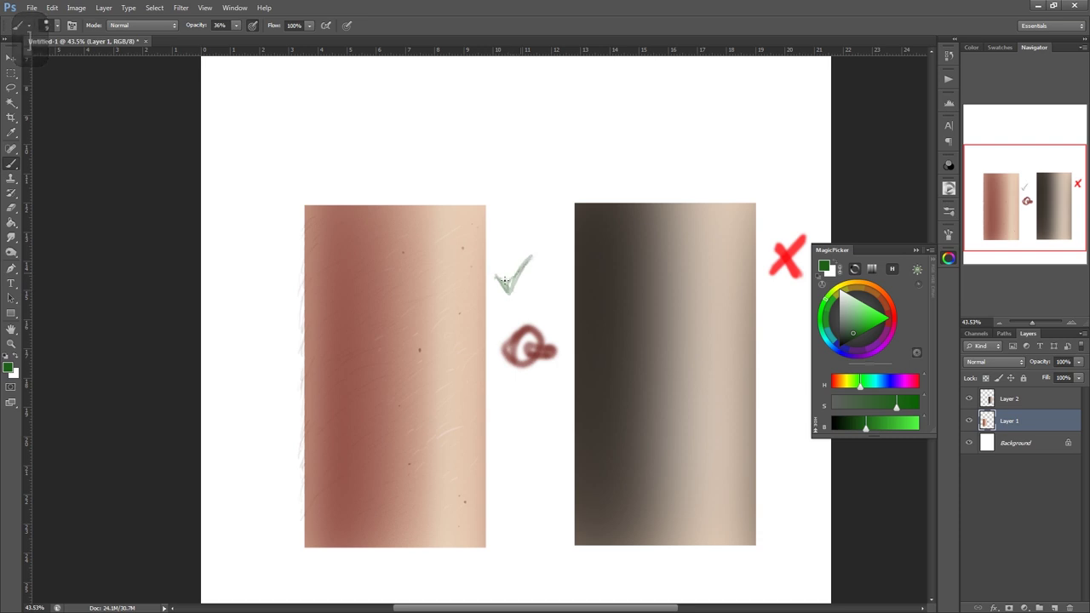
Enlarge the brush to 15 px, raise its opacity to 100% and repaint the green checkmark boldly over the faint one
{"action": "key", "text": "bracketright"}
{"action": "left_click", "coordinate": [237, 25]}
{"action": "left_click_drag", "start_coordinate": [234, 37], "coordinate": [398, 78]}
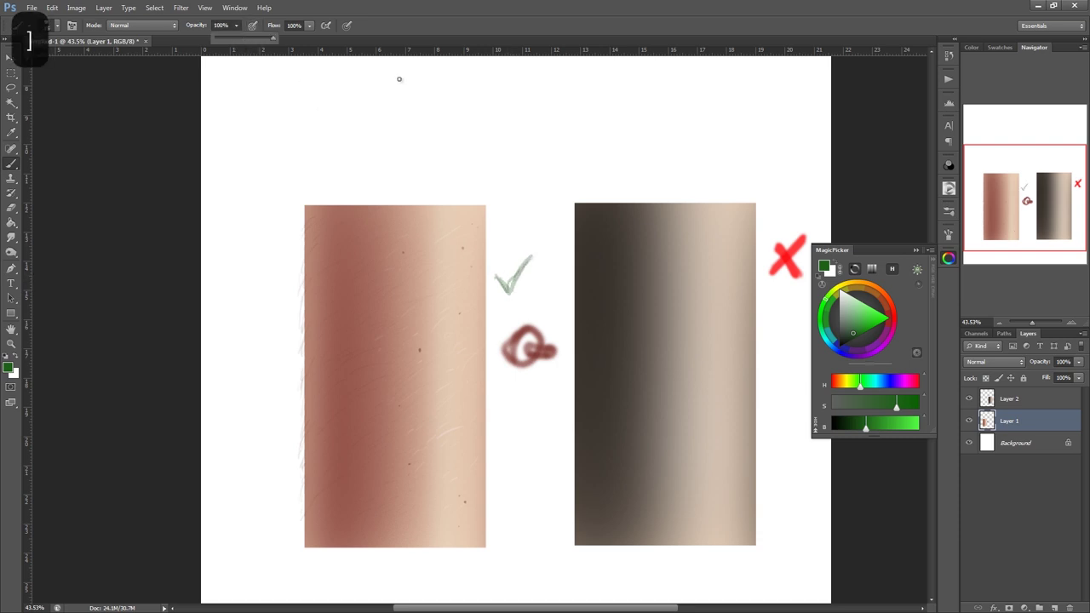
{"action": "mouse_move", "coordinate": [496, 278]}
{"action": "left_mouse_down"}
{"action": "mouse_move", "coordinate": [509, 290]}
{"action": "mouse_move", "coordinate": [532, 259]}
{"action": "left_mouse_up"}
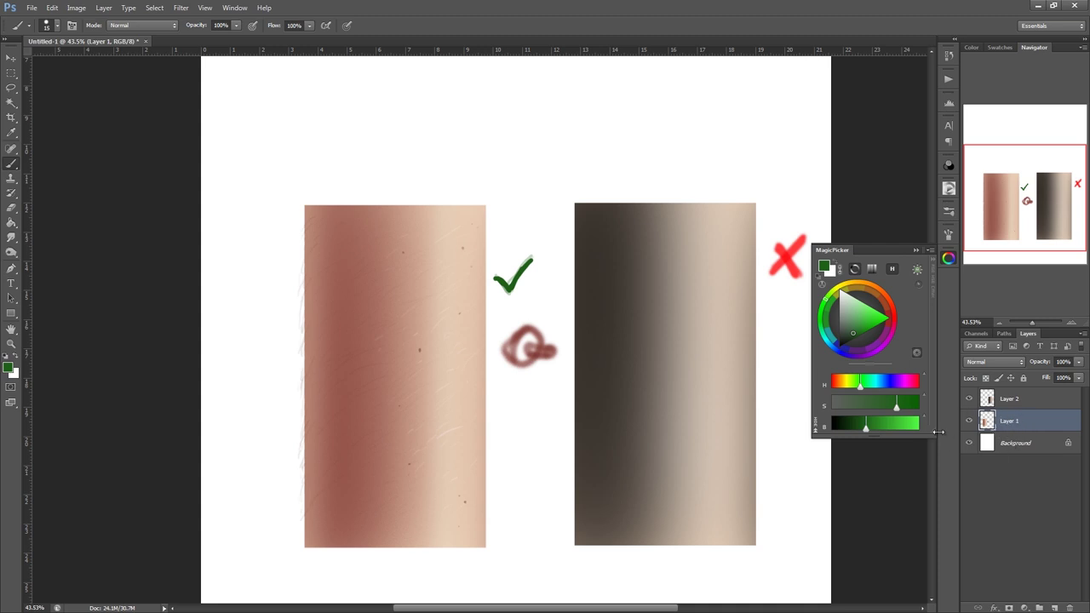
Apply Hue/Saturation to Layer 1, setting saturation to -19 and shifting the hue slightly toward yellow, and put the colour picker away
{"action": "key", "text": "ctrl+u"}
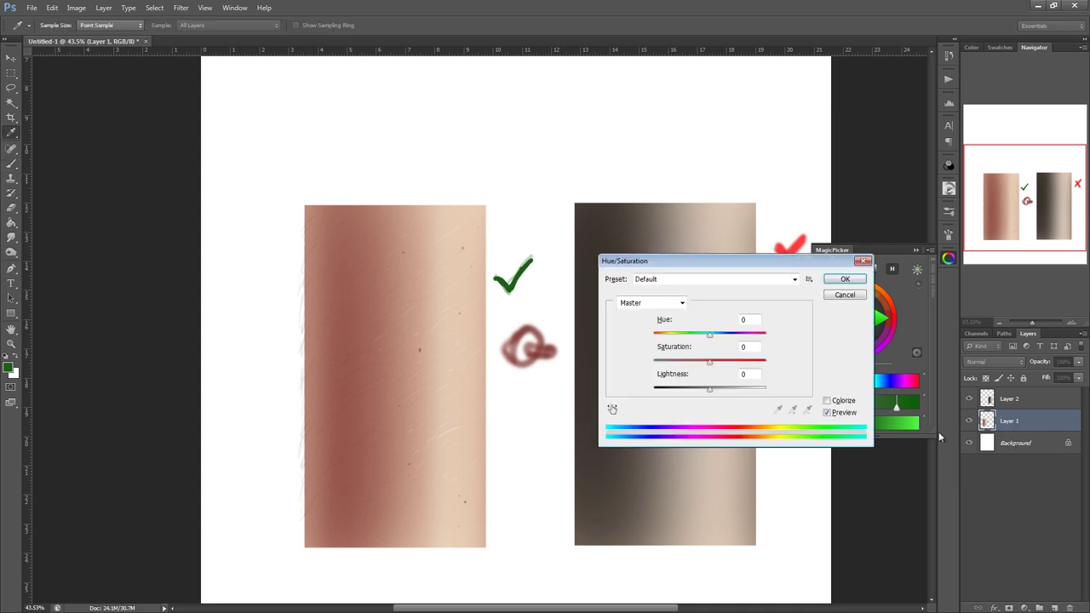
{"action": "left_click_drag", "start_coordinate": [771, 261], "coordinate": [787, 247]}
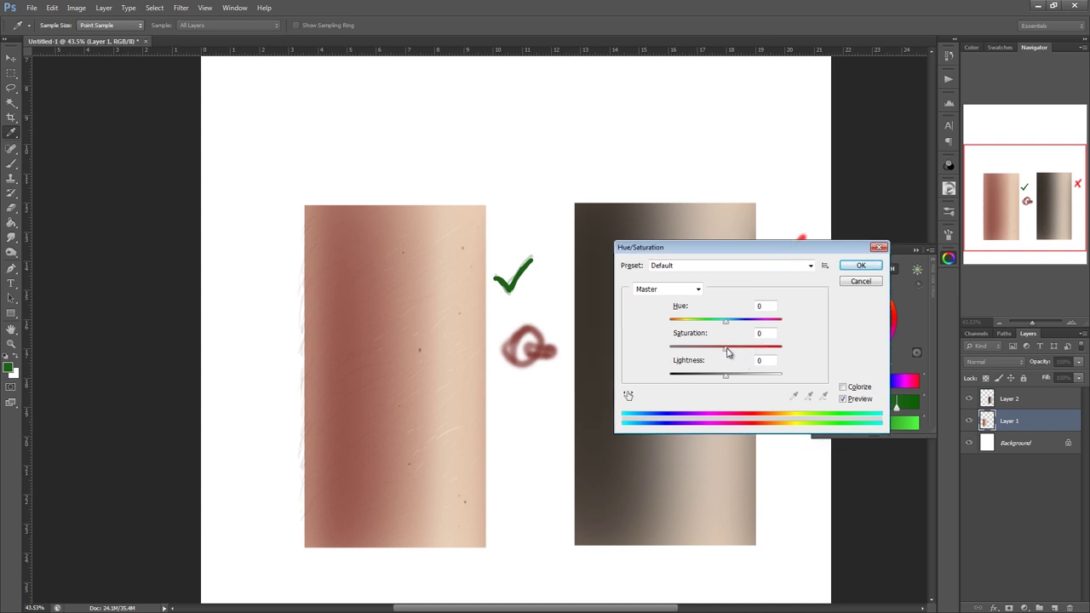
{"action": "left_click_drag", "start_coordinate": [725, 349], "coordinate": [717, 363]}
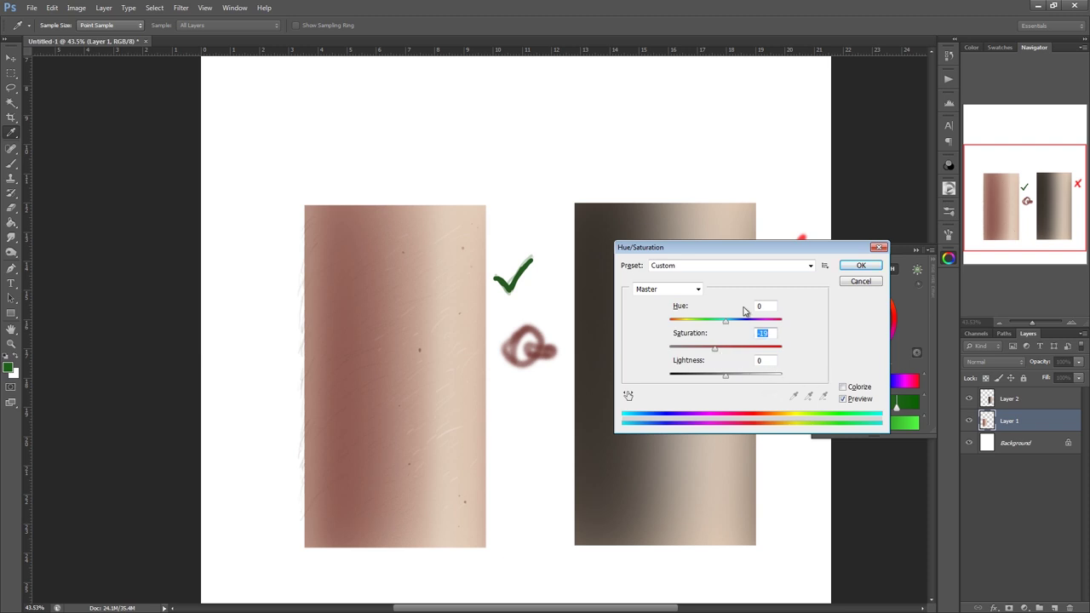
{"action": "left_click_drag", "start_coordinate": [729, 326], "coordinate": [728, 327]}
{"action": "left_click_drag", "start_coordinate": [731, 328], "coordinate": [730, 332]}
{"action": "left_click", "coordinate": [854, 267]}
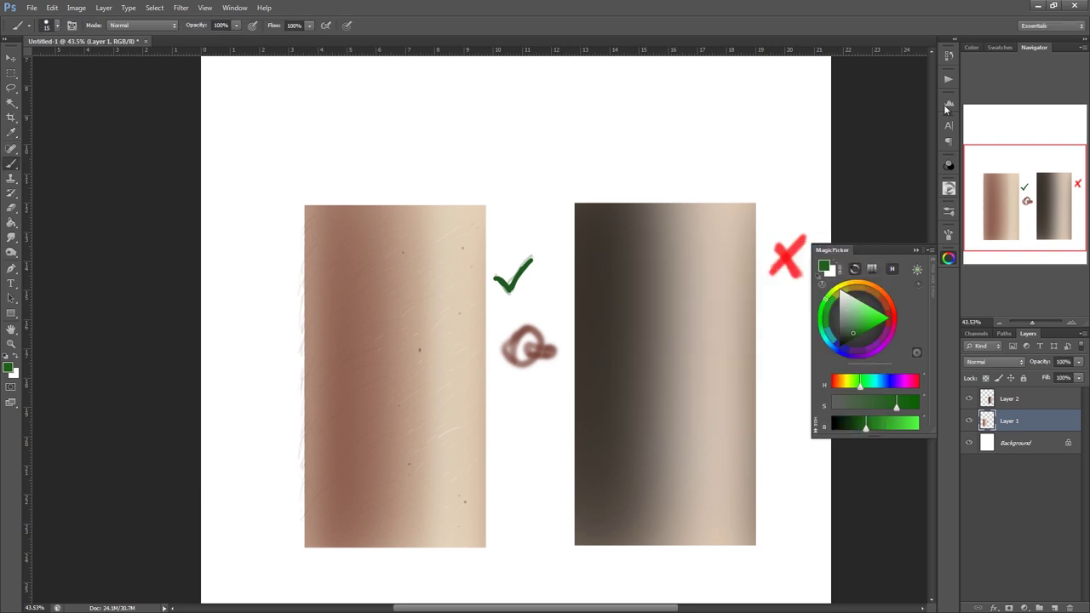
{"action": "left_click", "coordinate": [915, 249]}
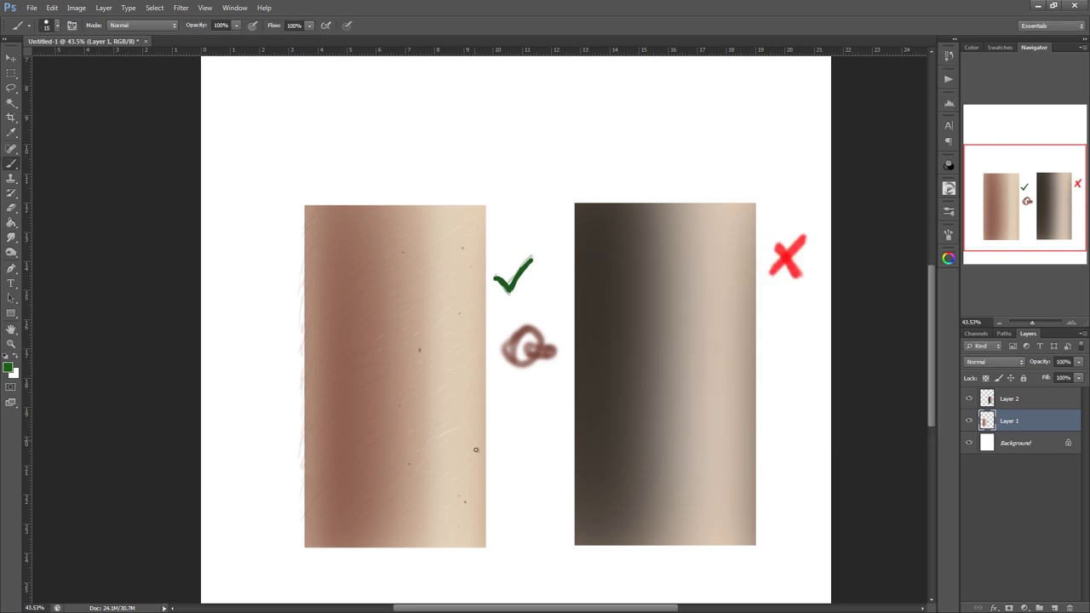
Select the whole skin-tone rectangle with a freehand lasso outline, leaving out the checkmark and the brown scribble
{"action": "left_click_drag", "start_coordinate": [520, 445], "coordinate": [512, 446]}
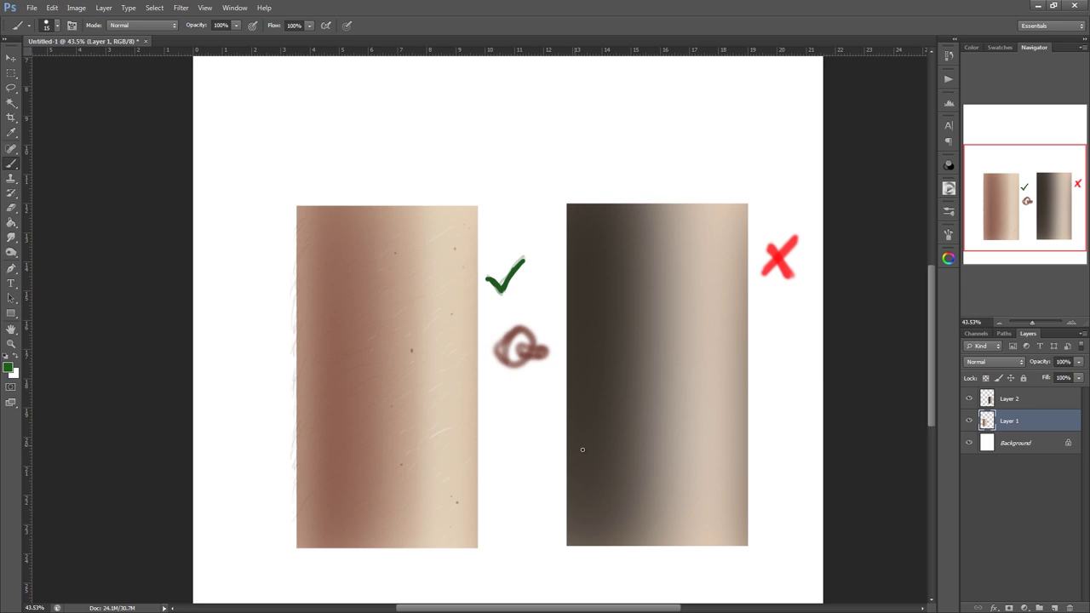
{"action": "scroll", "coordinate": [596, 464], "scroll_direction": "down", "scroll_amount": 1}
{"action": "key", "text": "l"}
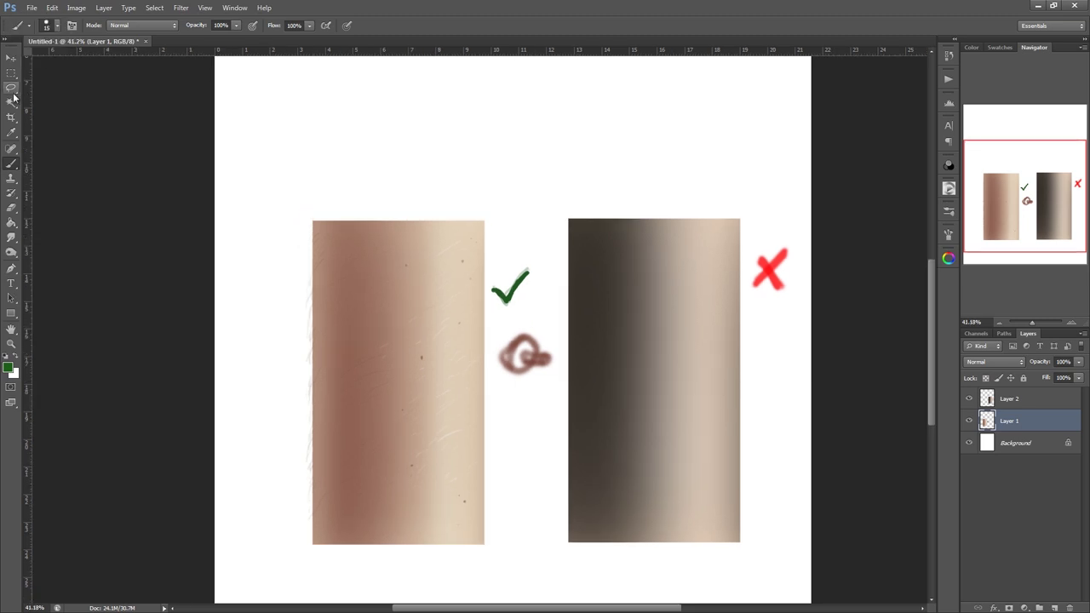
{"action": "mouse_move", "coordinate": [306, 186]}
{"action": "left_mouse_down"}
{"action": "mouse_move", "coordinate": [267, 348]}
{"action": "mouse_move", "coordinate": [372, 582]}
{"action": "mouse_move", "coordinate": [507, 464]}
{"action": "mouse_move", "coordinate": [495, 286]}
{"action": "mouse_move", "coordinate": [293, 210]}
{"action": "mouse_move", "coordinate": [306, 186]}
{"action": "left_mouse_up"}
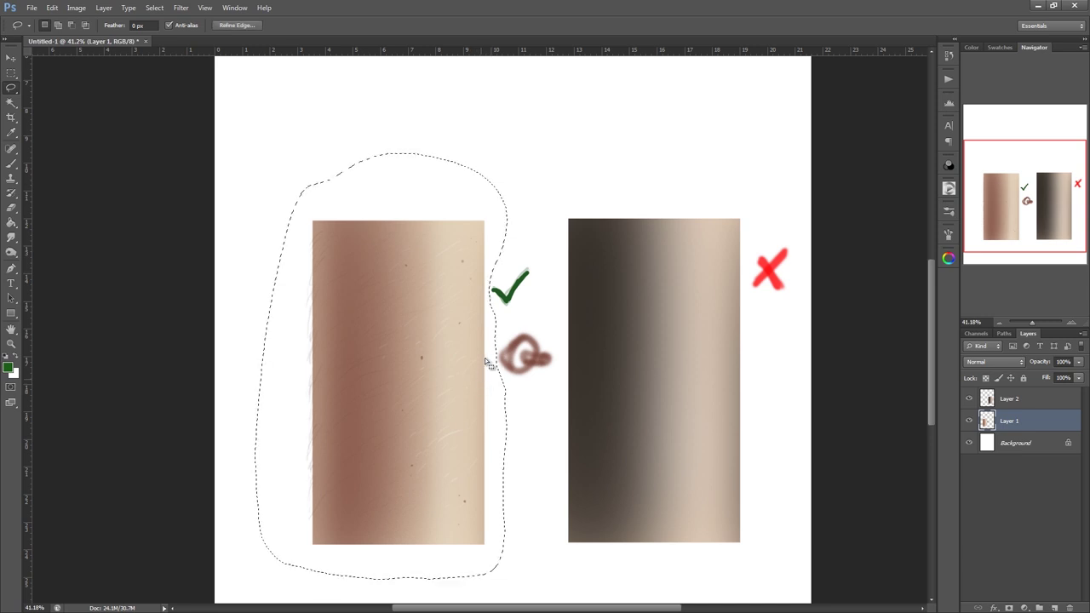
Warp the selected skin-tone rectangle, pulling its light-side corners inward and bowing its shaded edge outward
{"action": "right_click", "coordinate": [558, 411]}
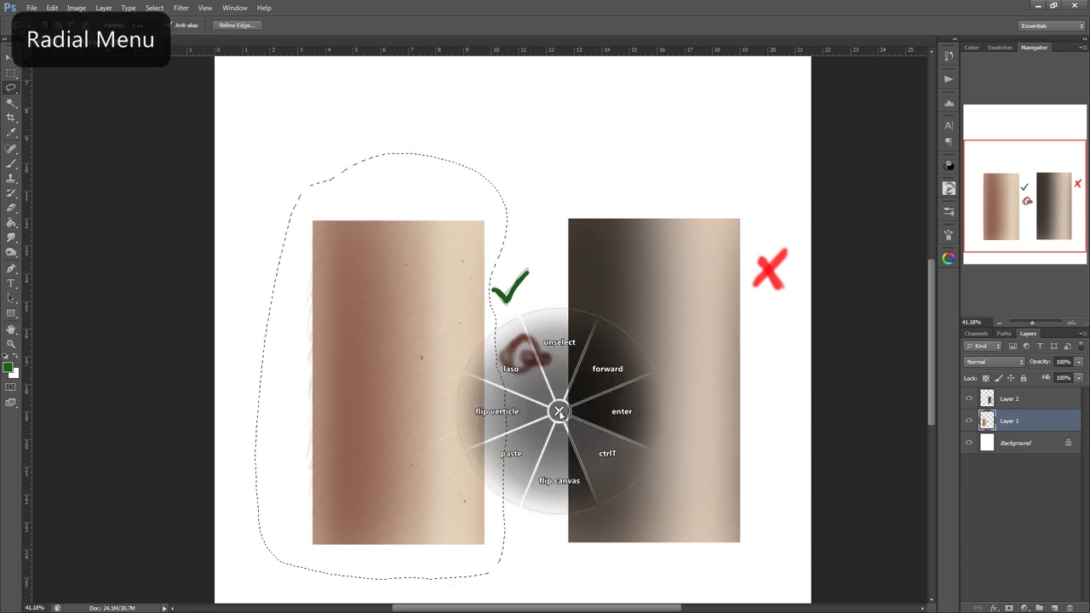
{"action": "key", "text": "ctrl+t"}
{"action": "right_click", "coordinate": [436, 375]}
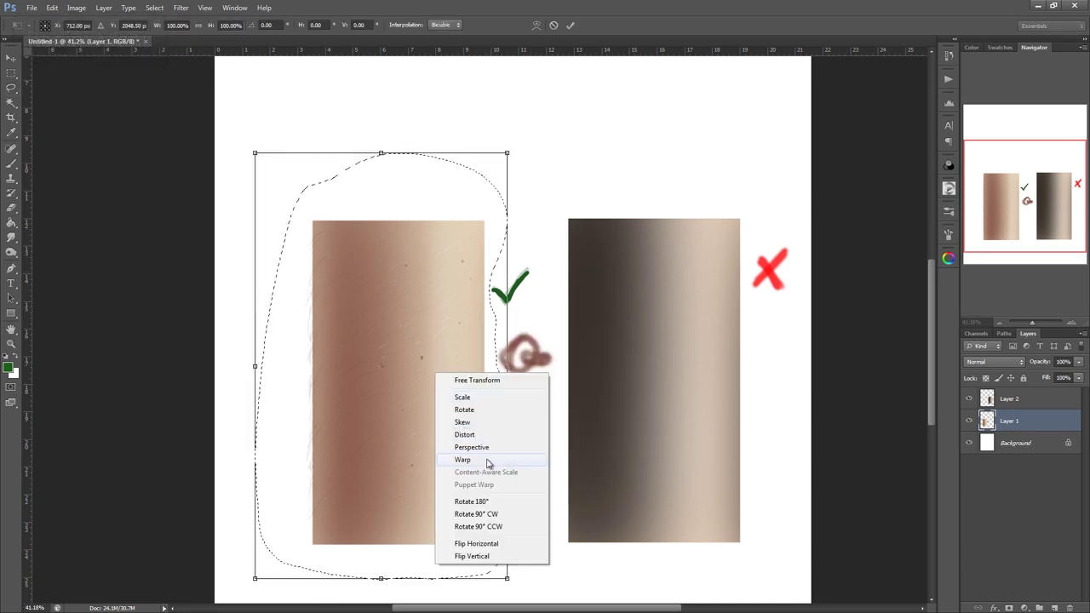
{"action": "left_click", "coordinate": [473, 459]}
{"action": "left_click_drag", "start_coordinate": [503, 568], "coordinate": [440, 478]}
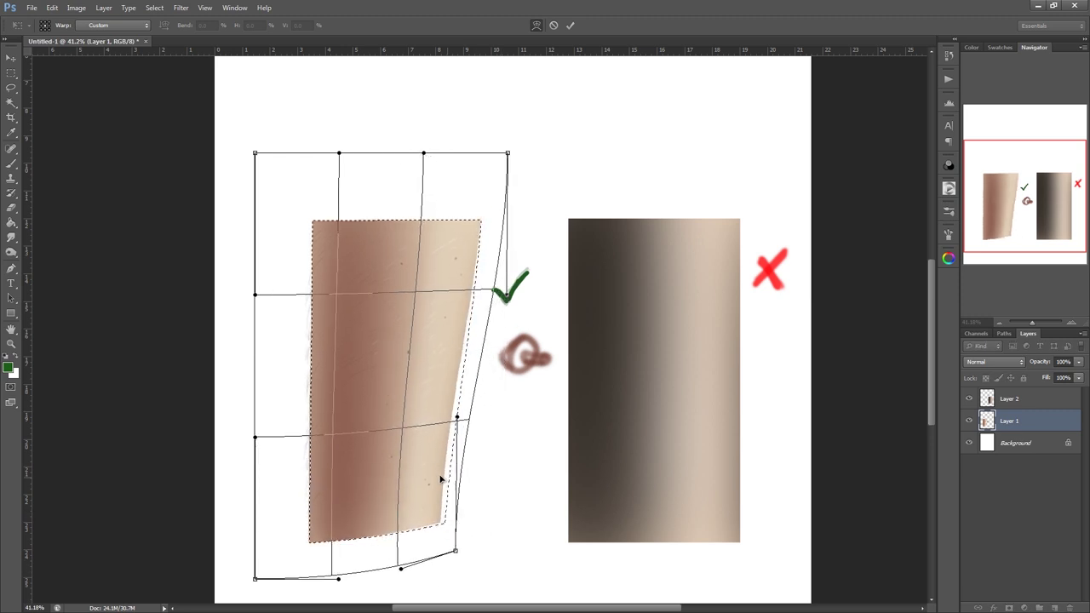
{"action": "left_click_drag", "start_coordinate": [506, 295], "coordinate": [558, 239]}
{"action": "left_click_drag", "start_coordinate": [485, 196], "coordinate": [451, 241]}
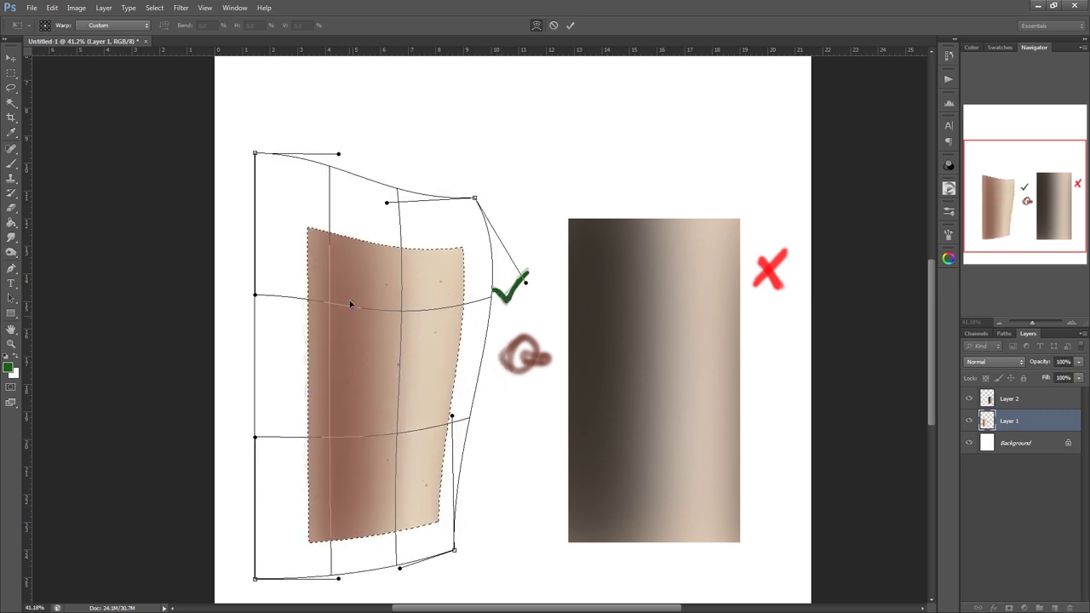
{"action": "left_click_drag", "start_coordinate": [277, 256], "coordinate": [317, 262]}
{"action": "left_click_drag", "start_coordinate": [340, 323], "coordinate": [241, 239]}
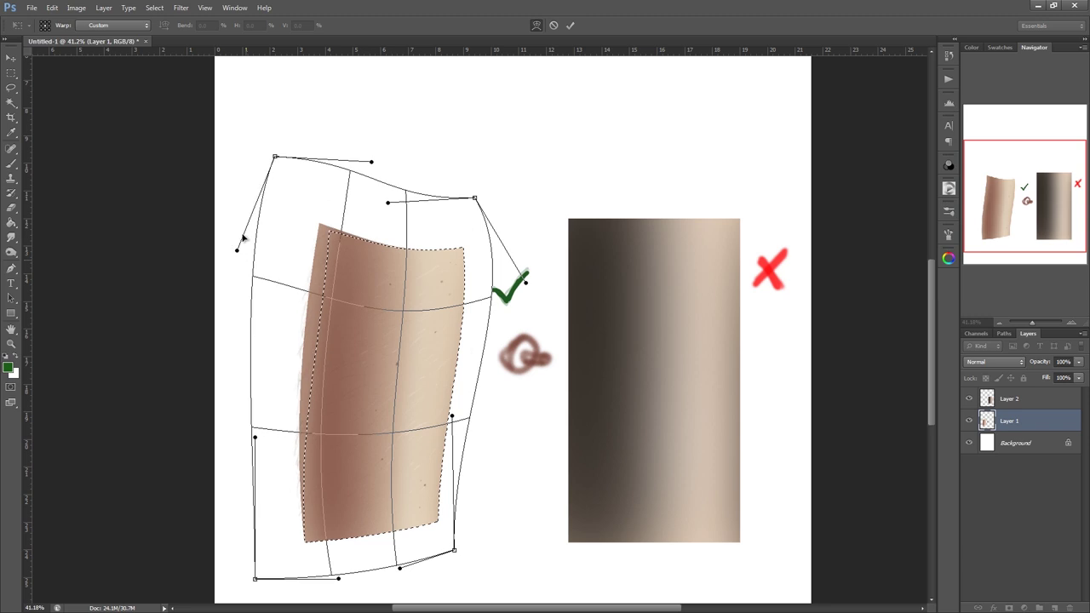
Refine the warp into a curved, limb-like shape that narrows at the lower end, apply it and clear the selection
{"action": "left_click_drag", "start_coordinate": [316, 256], "coordinate": [335, 284]}
{"action": "left_click_drag", "start_coordinate": [254, 437], "coordinate": [224, 452]}
{"action": "left_click_drag", "start_coordinate": [292, 528], "coordinate": [324, 495]}
{"action": "left_click_drag", "start_coordinate": [435, 460], "coordinate": [420, 449]}
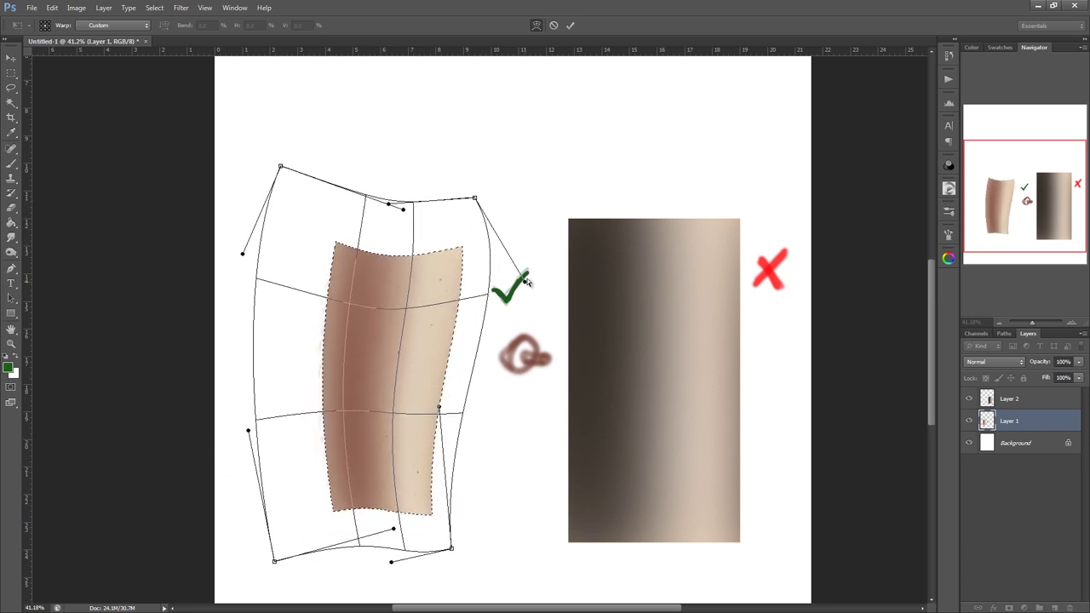
{"action": "left_click_drag", "start_coordinate": [477, 261], "coordinate": [480, 251]}
{"action": "left_click_drag", "start_coordinate": [440, 386], "coordinate": [438, 403]}
{"action": "left_click_drag", "start_coordinate": [426, 479], "coordinate": [413, 476]}
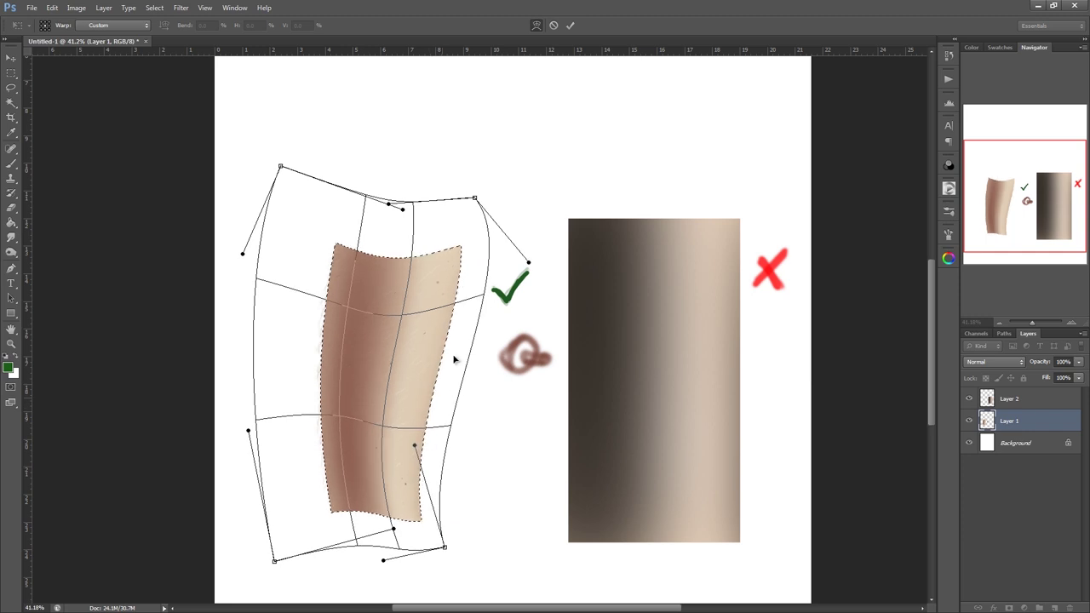
{"action": "left_click_drag", "start_coordinate": [454, 360], "coordinate": [446, 367]}
{"action": "right_click", "coordinate": [506, 418]}
{"action": "left_click", "coordinate": [551, 419]}
{"action": "right_click", "coordinate": [548, 419]}
{"action": "left_click", "coordinate": [553, 363]}
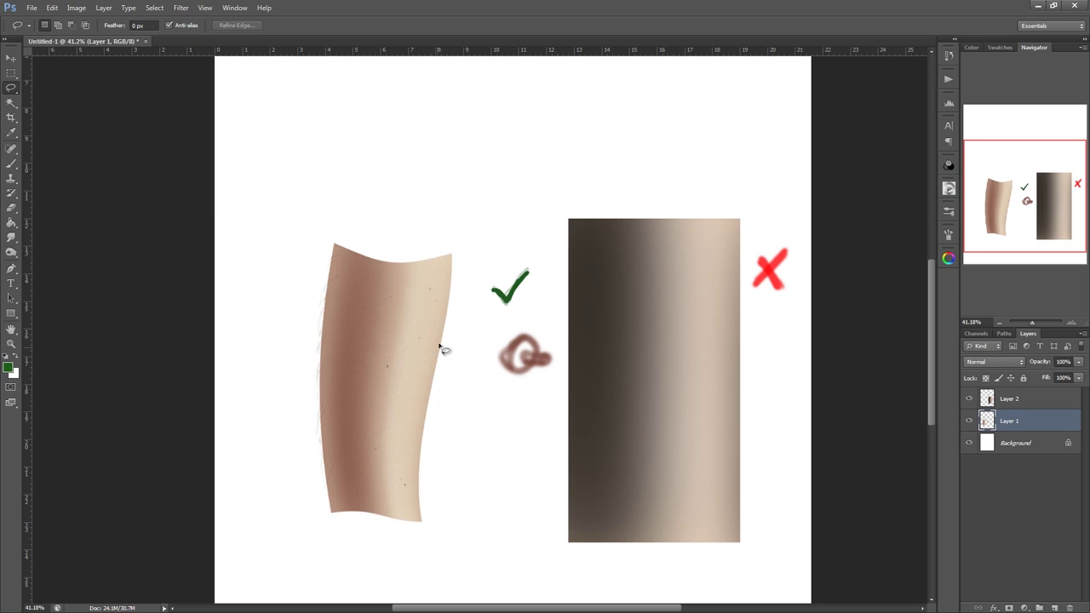
{"action": "left_click_drag", "start_coordinate": [418, 360], "coordinate": [477, 386]}
{"action": "left_click_drag", "start_coordinate": [528, 362], "coordinate": [460, 366]}
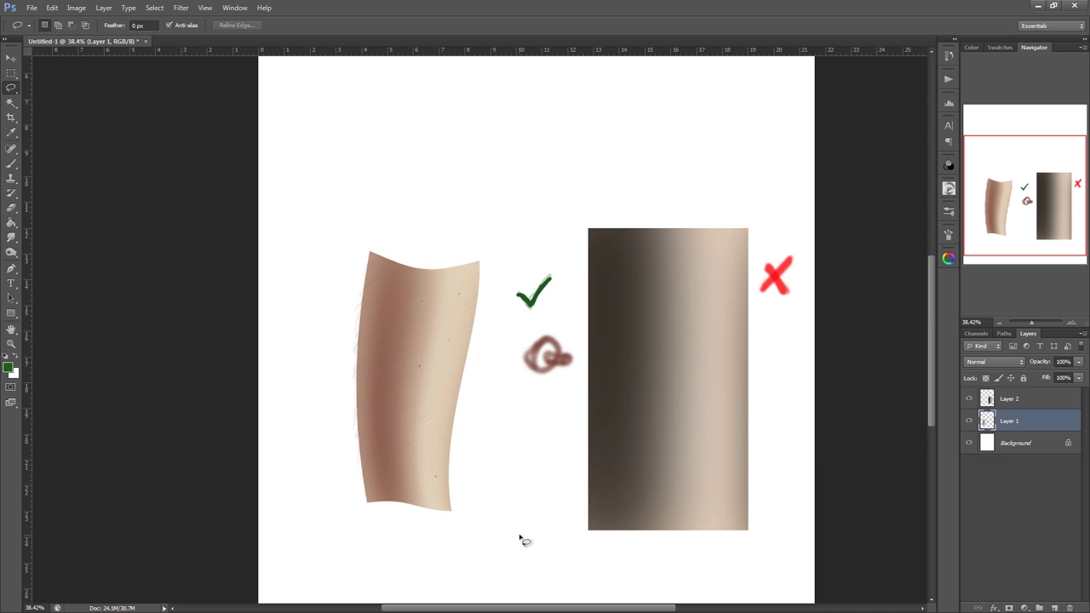
{"action": "left_click_drag", "start_coordinate": [436, 430], "coordinate": [442, 409]}
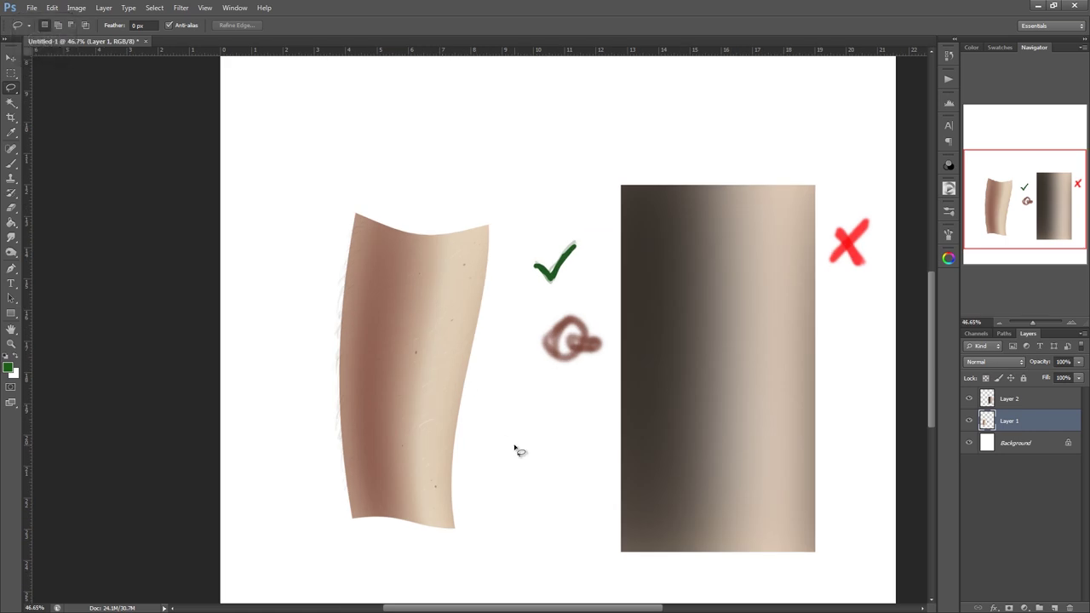
{"action": "scroll", "coordinate": [514, 449], "scroll_direction": "down", "scroll_amount": 2}
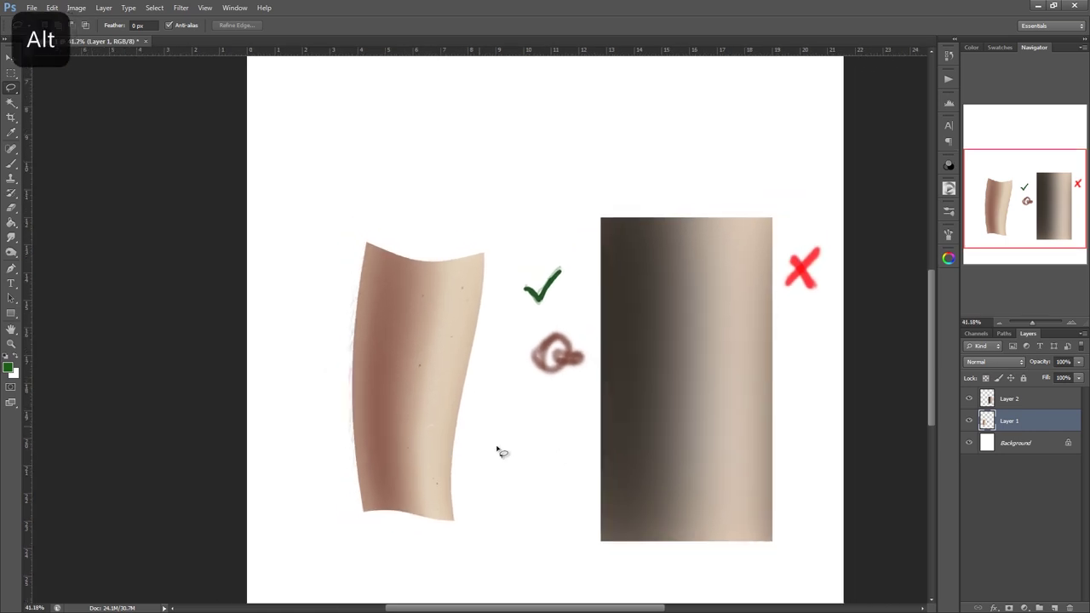